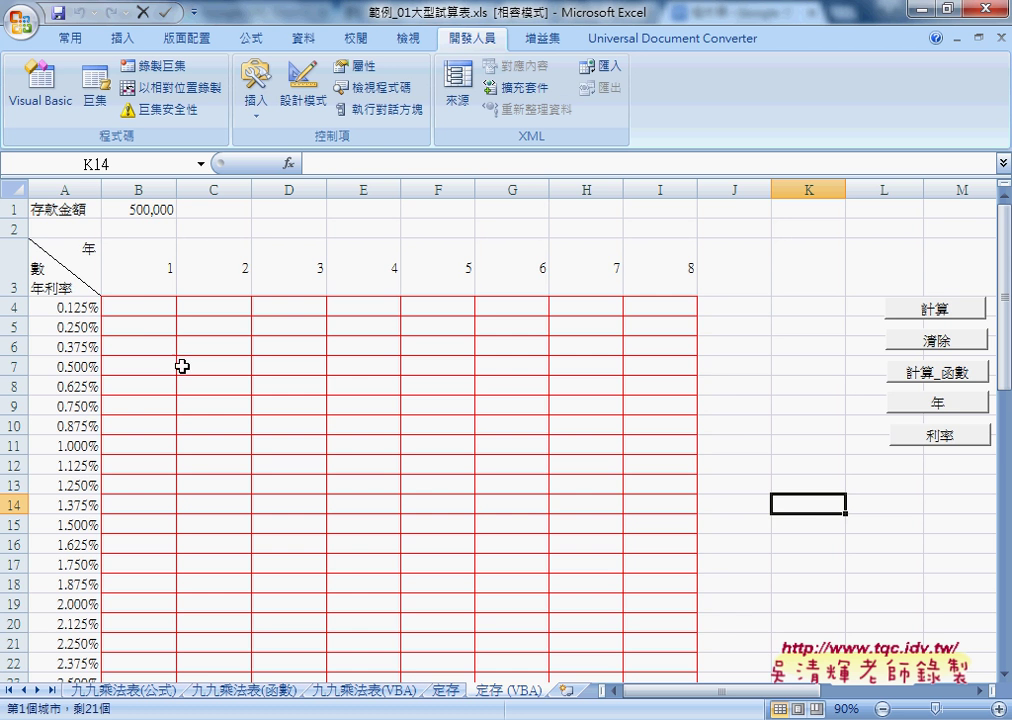
- Run the 年 macro with 5 years to build the interest table
{"action": "scroll", "coordinate": [142, 310], "scroll_direction": "down", "scroll_amount": 2}
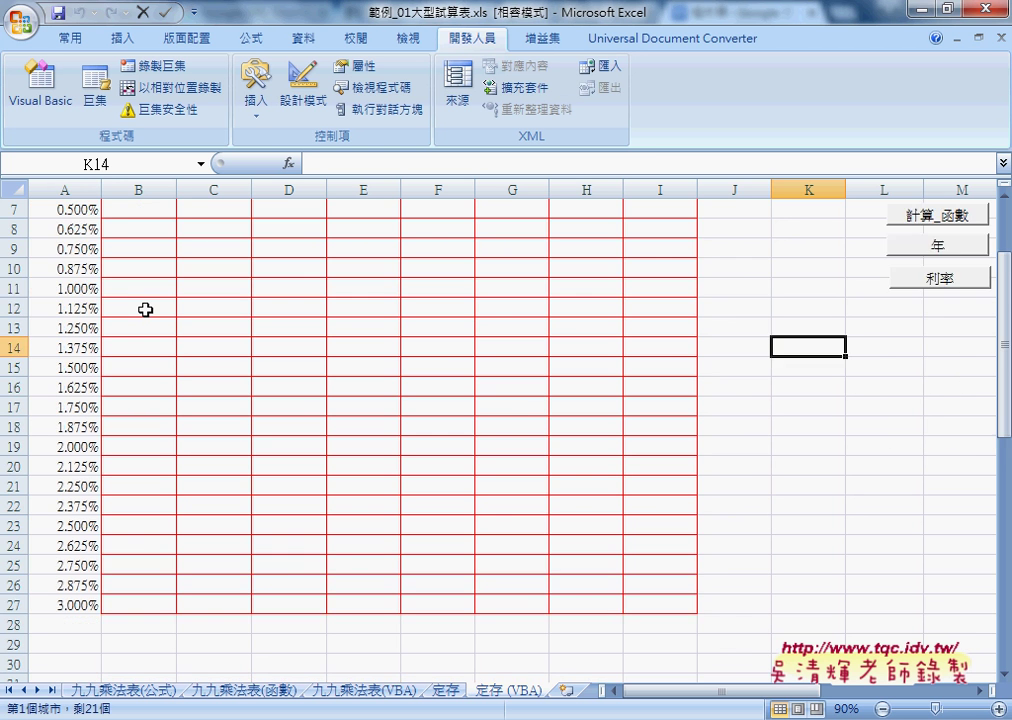
{"action": "scroll", "coordinate": [142, 310], "scroll_direction": "down", "scroll_amount": 1}
{"action": "scroll", "coordinate": [142, 310], "scroll_direction": "up", "scroll_amount": 3}
{"action": "scroll", "coordinate": [143, 311], "scroll_direction": "down", "scroll_amount": 1}
{"action": "scroll", "coordinate": [145, 313], "scroll_direction": "up", "scroll_amount": 1}
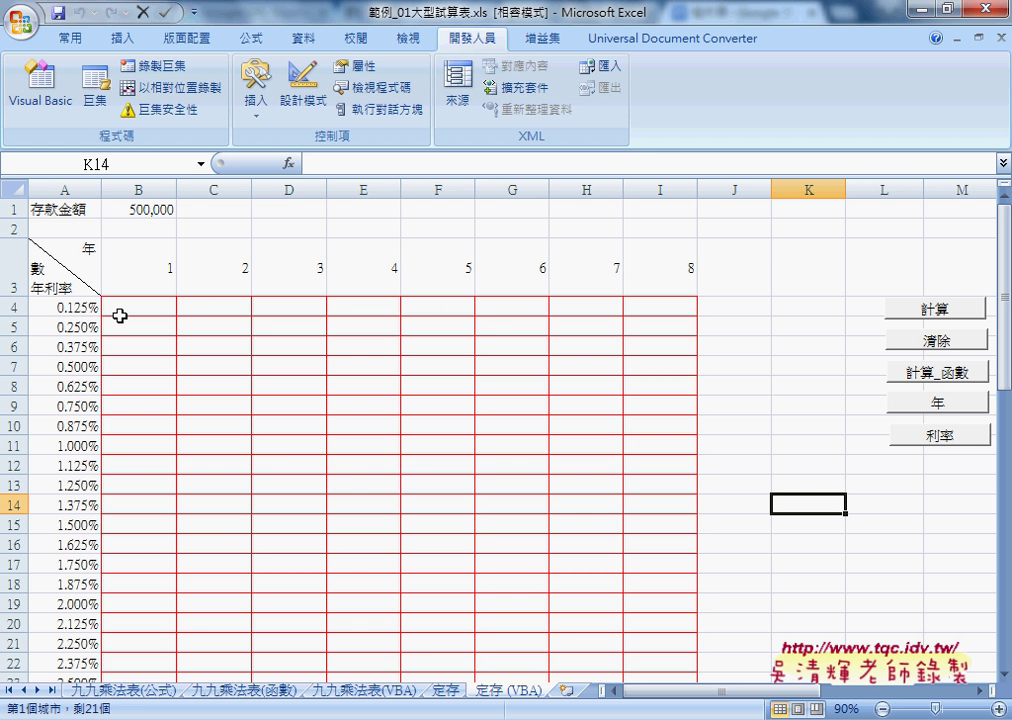
{"action": "left_click", "coordinate": [935, 404]}
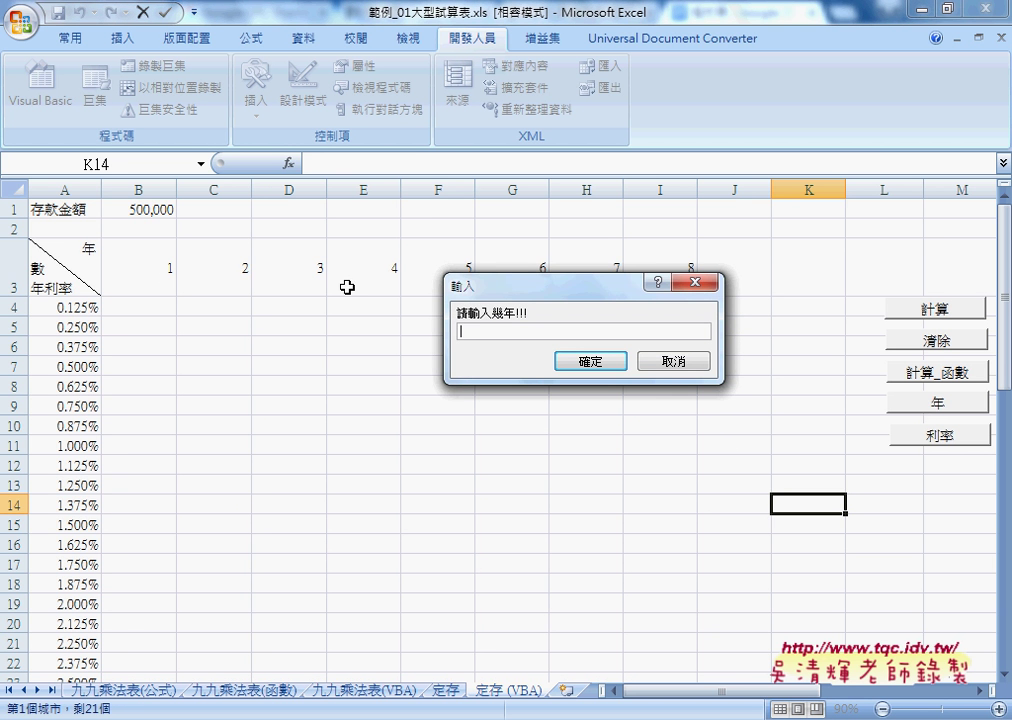
{"action": "left_click_drag", "start_coordinate": [505, 293], "coordinate": [652, 147]}
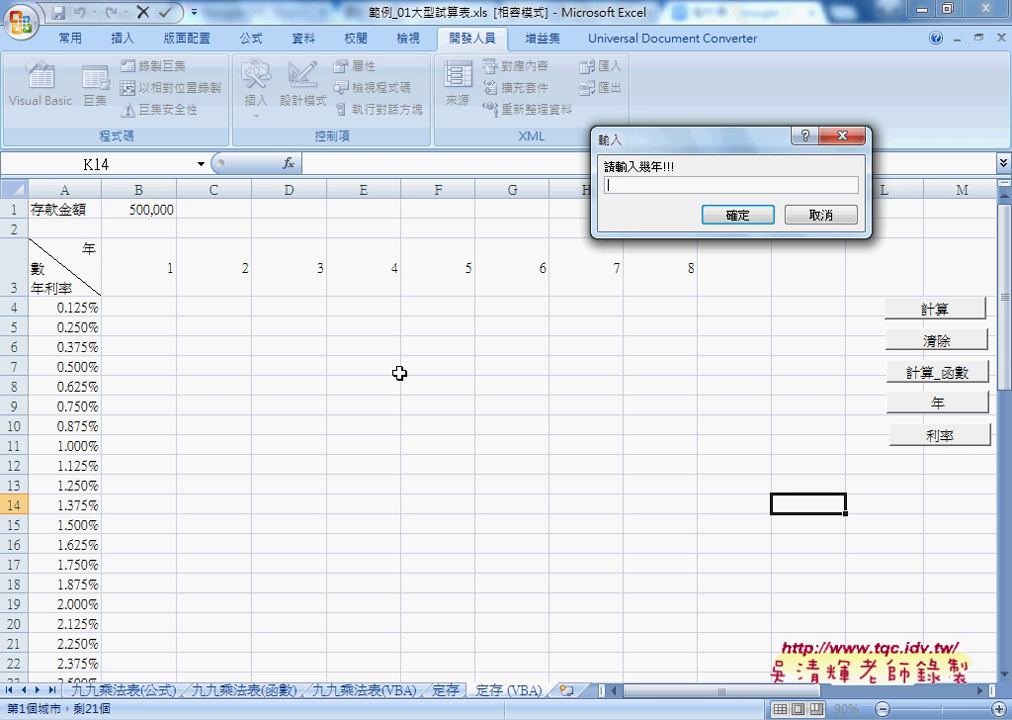
{"action": "type", "text": "5"}
{"action": "left_click", "coordinate": [748, 216]}
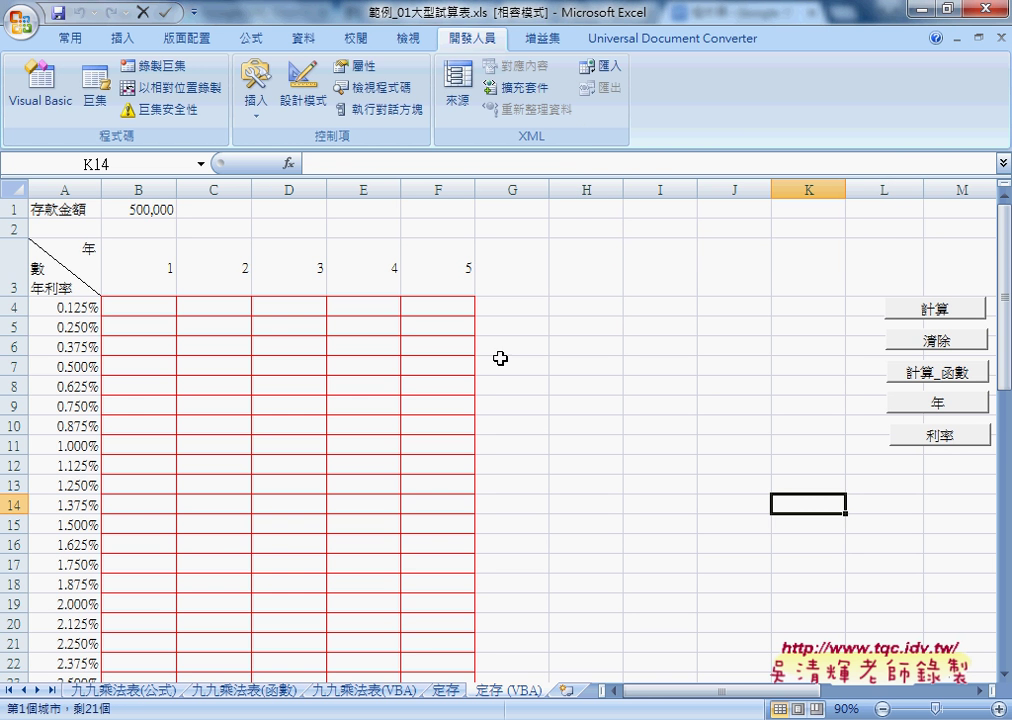
- Run the 年 macro again with 10 years so the red-bordered table spans columns B–K
{"action": "scroll", "coordinate": [425, 425], "scroll_direction": "down", "scroll_amount": 2}
{"action": "scroll", "coordinate": [425, 426], "scroll_direction": "down", "scroll_amount": 1}
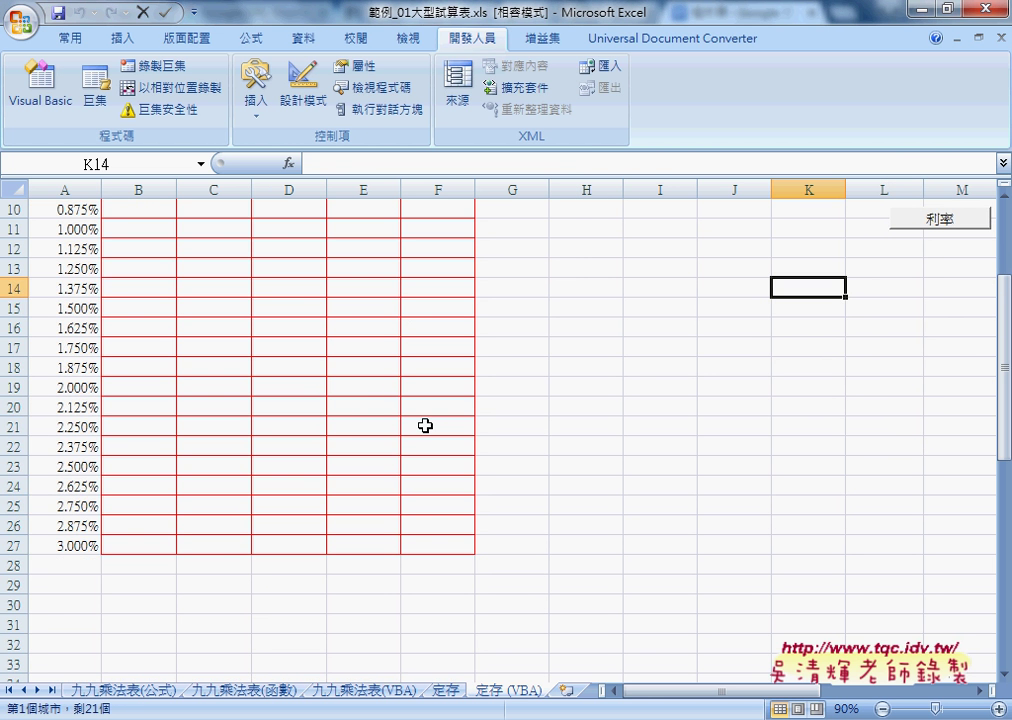
{"action": "scroll", "coordinate": [425, 425], "scroll_direction": "up", "scroll_amount": 3}
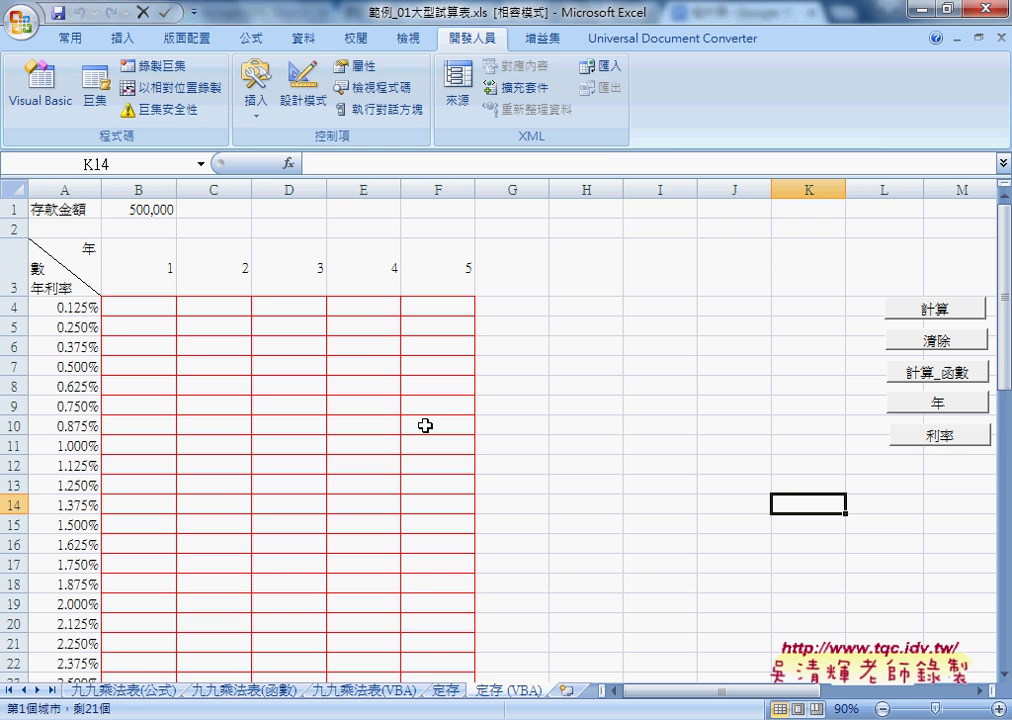
{"action": "left_click", "coordinate": [937, 405]}
{"action": "type", "text": "10"}
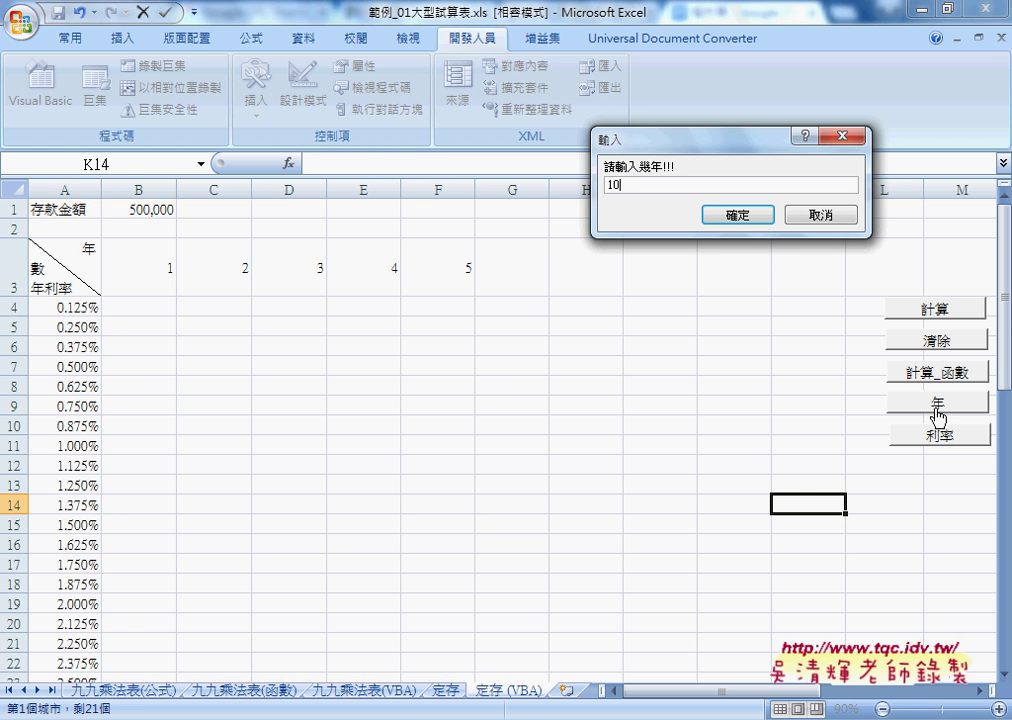
{"action": "left_click", "coordinate": [740, 216]}
{"action": "scroll", "coordinate": [742, 427], "scroll_direction": "down", "scroll_amount": 3}
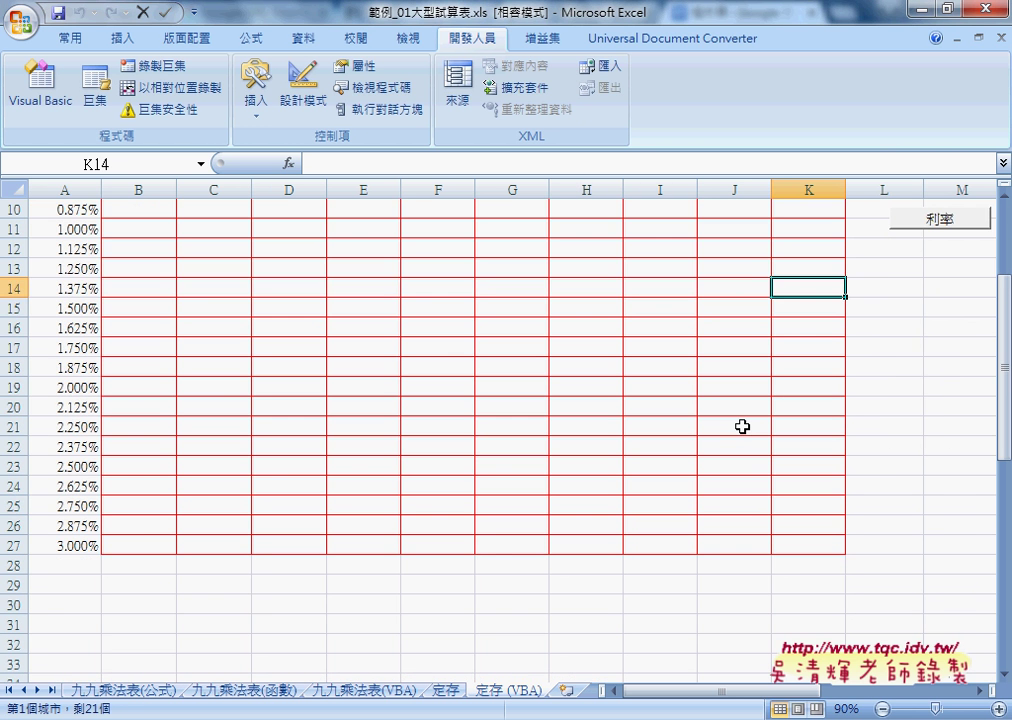
{"action": "scroll", "coordinate": [742, 427], "scroll_direction": "up", "scroll_amount": 3}
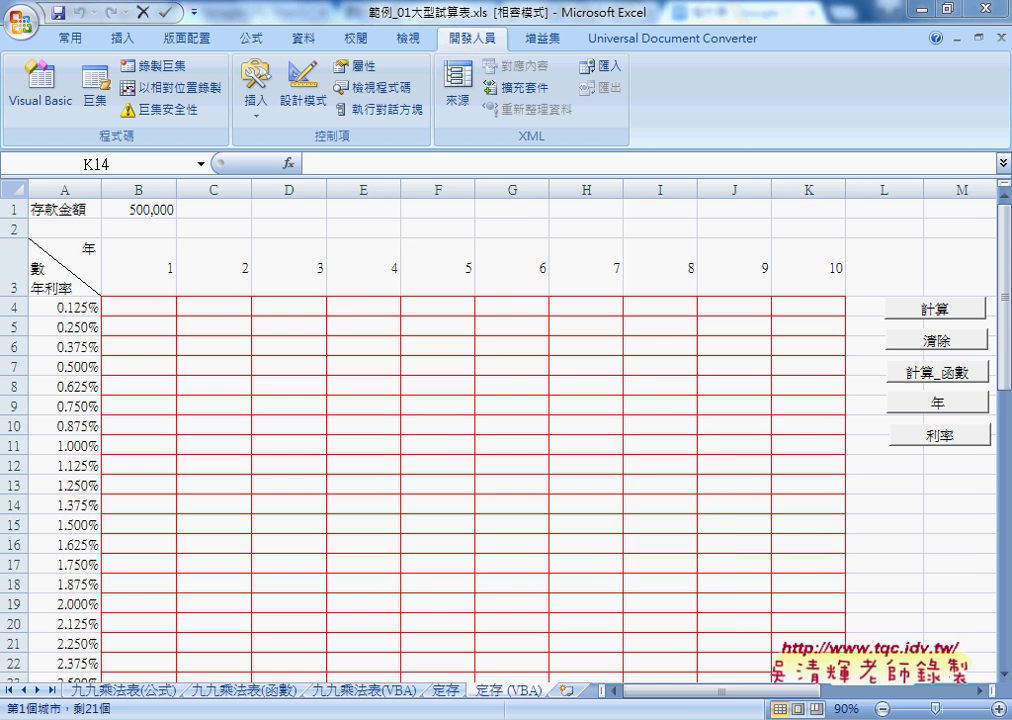
- Switch to the 宴會排桌VBA_框線 workbook and give B3:H13 red borders with 加框線_實線紅色
{"action": "mouse_move", "coordinate": [363, 567]}
{"action": "left_click", "coordinate": [407, 560]}
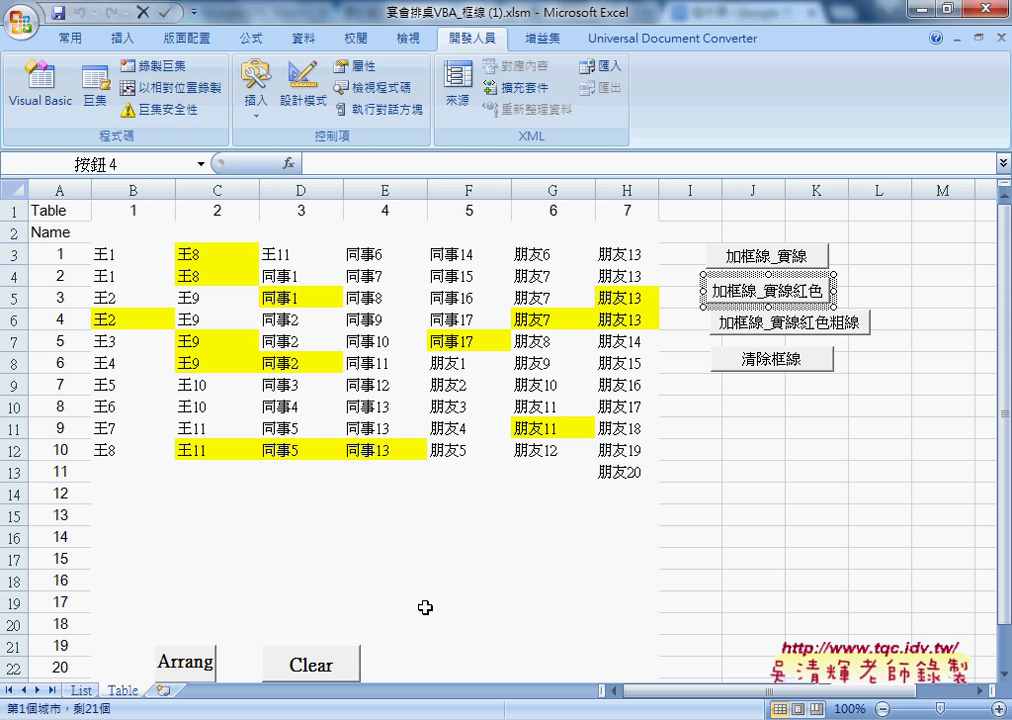
{"action": "left_click", "coordinate": [524, 580]}
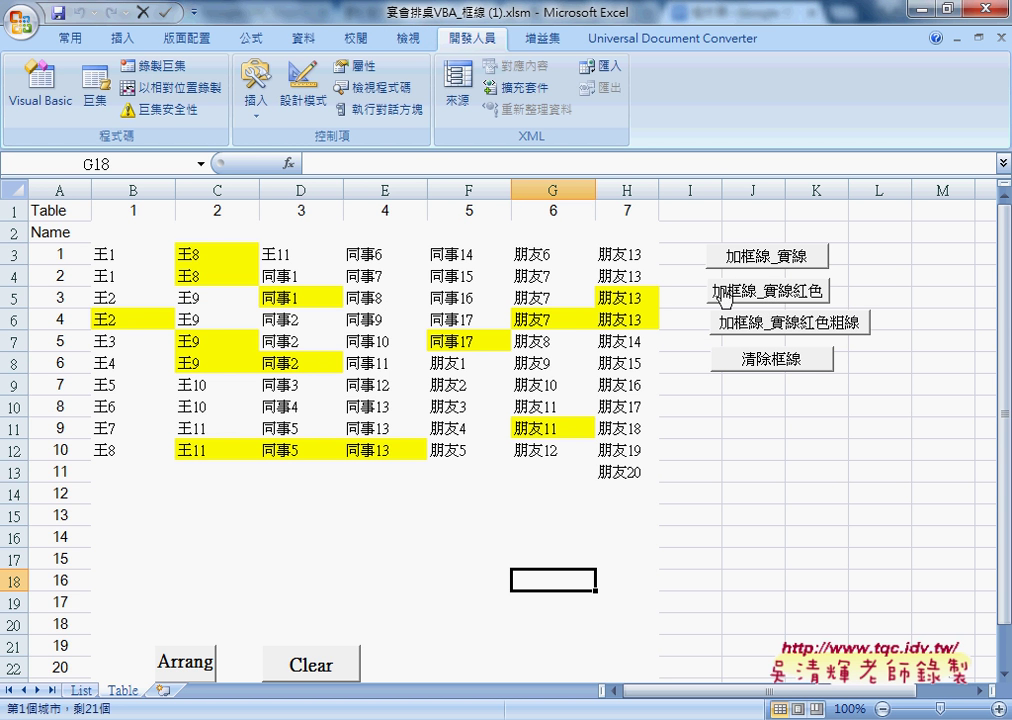
{"action": "left_click", "coordinate": [779, 298]}
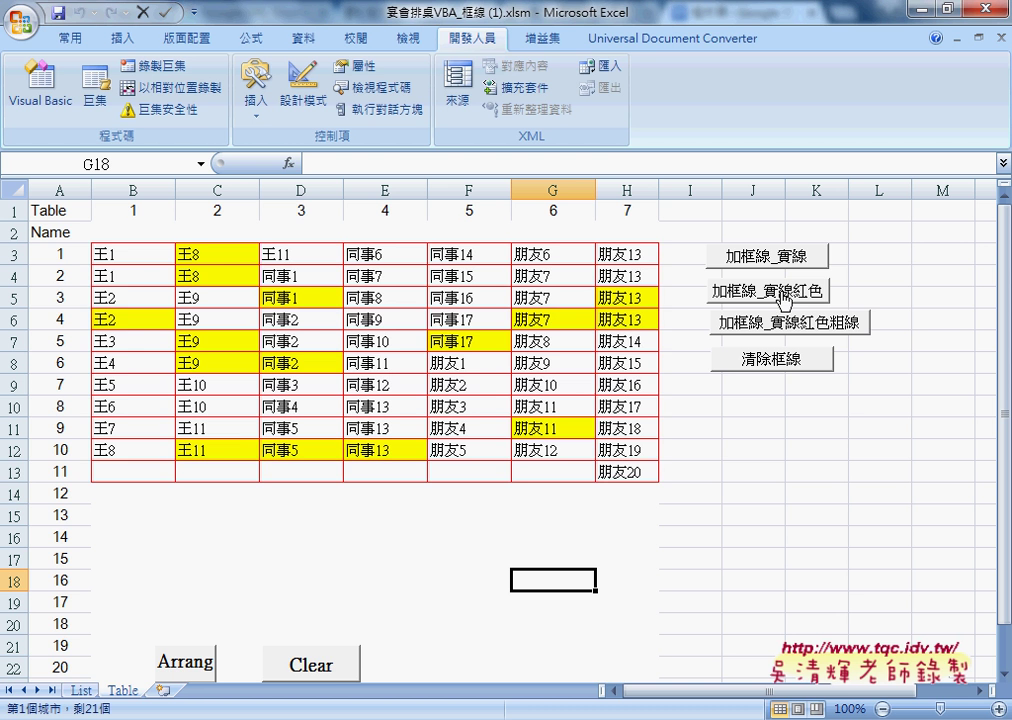
- Clear the table borders with 清除框線, redraw them in red, and choose the button's assigned-macro option
{"action": "left_click", "coordinate": [773, 357]}
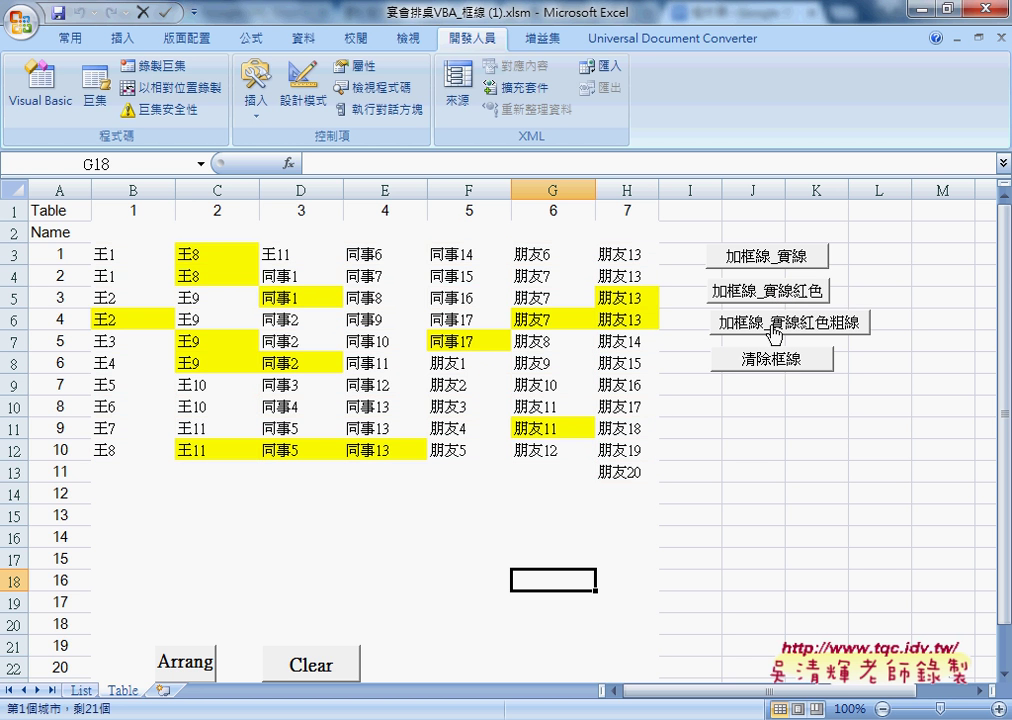
{"action": "left_click", "coordinate": [755, 298]}
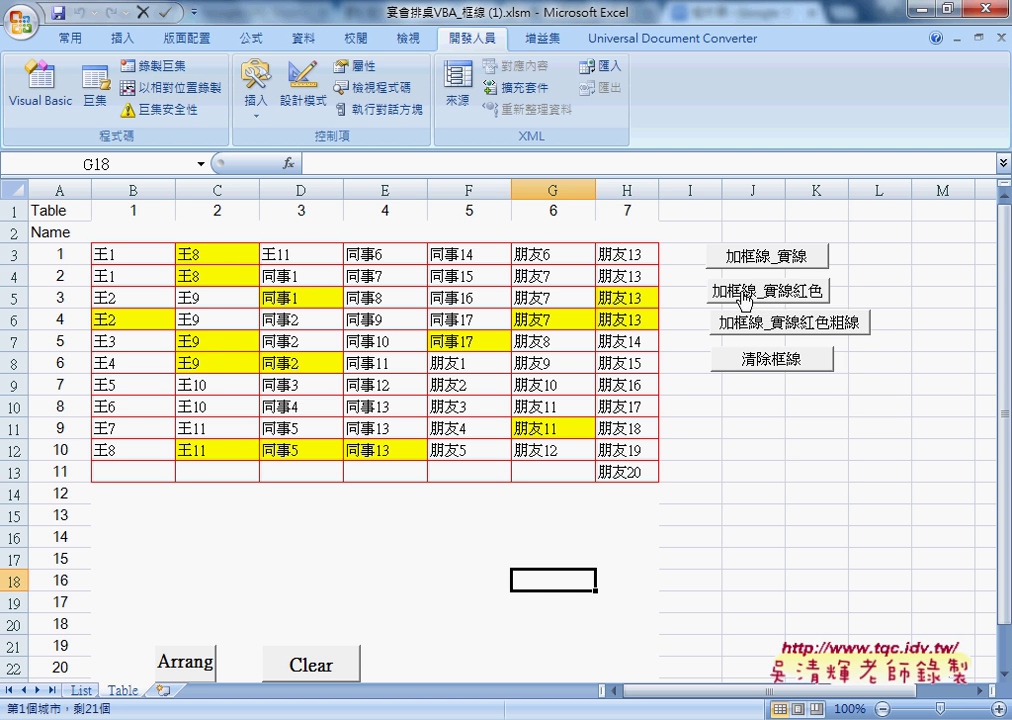
{"action": "right_click", "coordinate": [747, 297]}
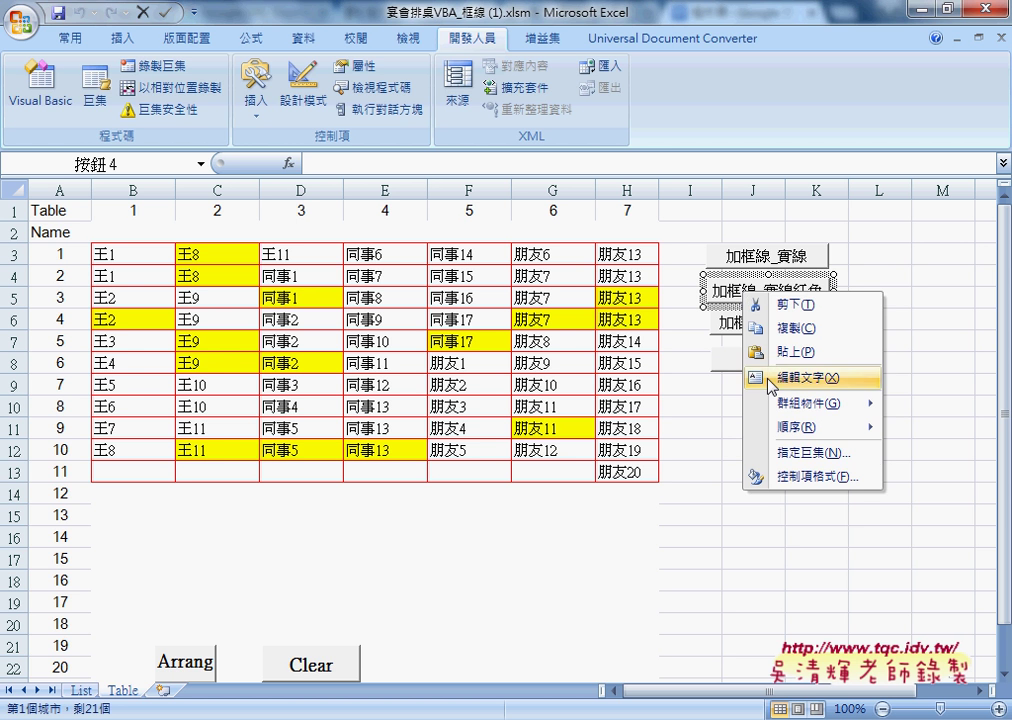
{"action": "left_click", "coordinate": [790, 452]}
- Open Module1 and highlight the continuous line style and red RGB(255, 0, 0) colour lines
{"action": "left_click", "coordinate": [926, 336]}
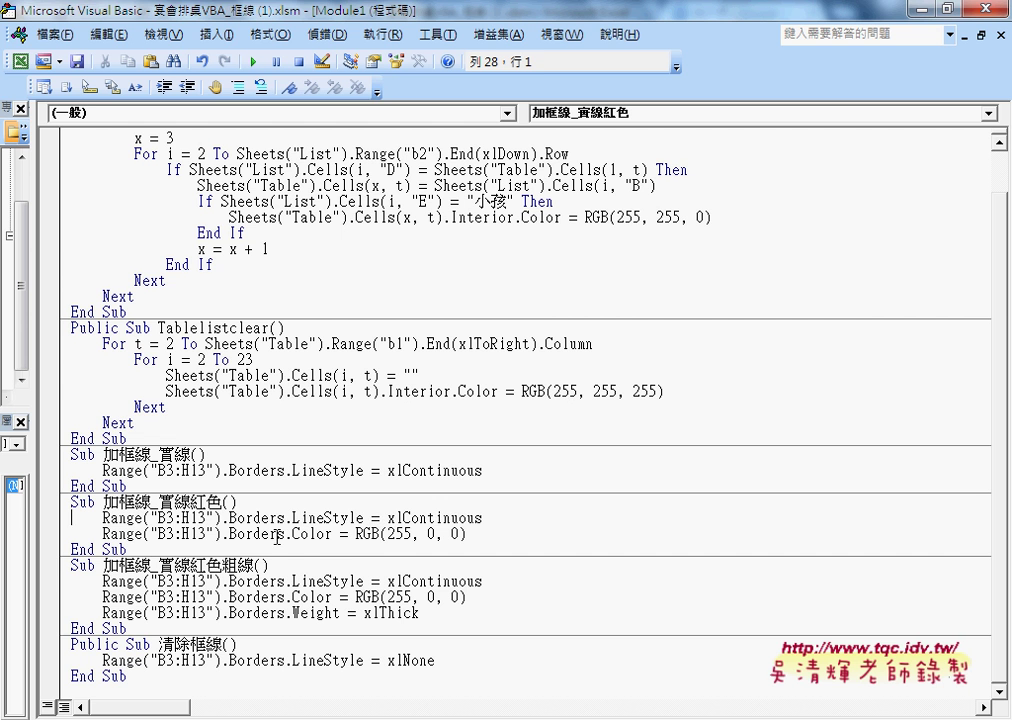
{"action": "left_click_drag", "start_coordinate": [102, 518], "coordinate": [483, 520]}
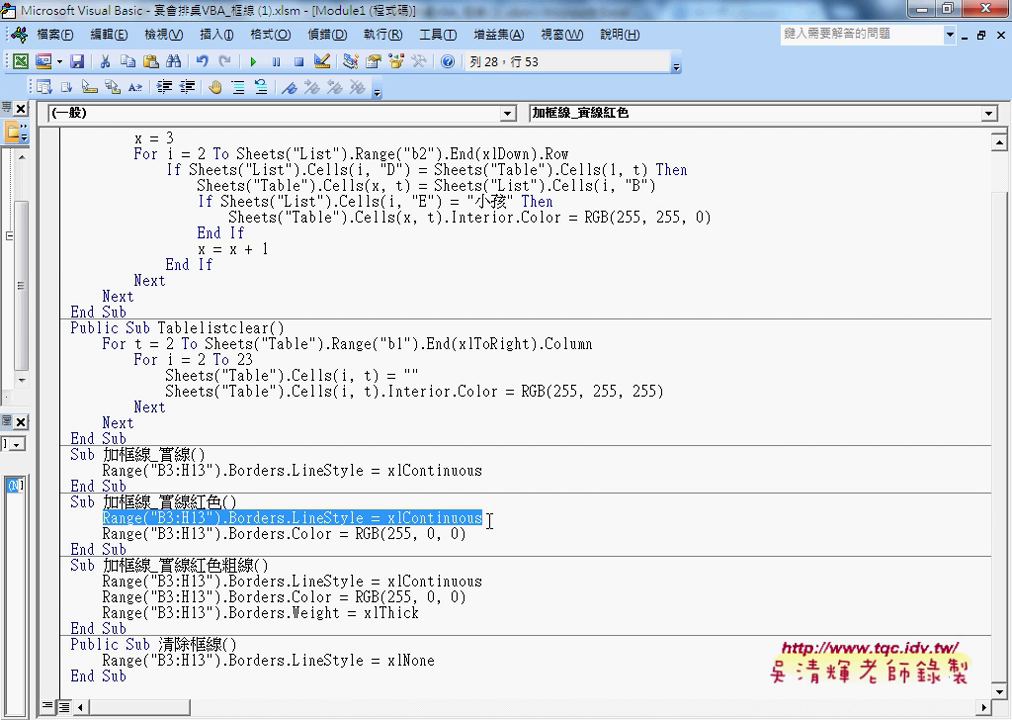
{"action": "left_click_drag", "start_coordinate": [102, 533], "coordinate": [334, 537]}
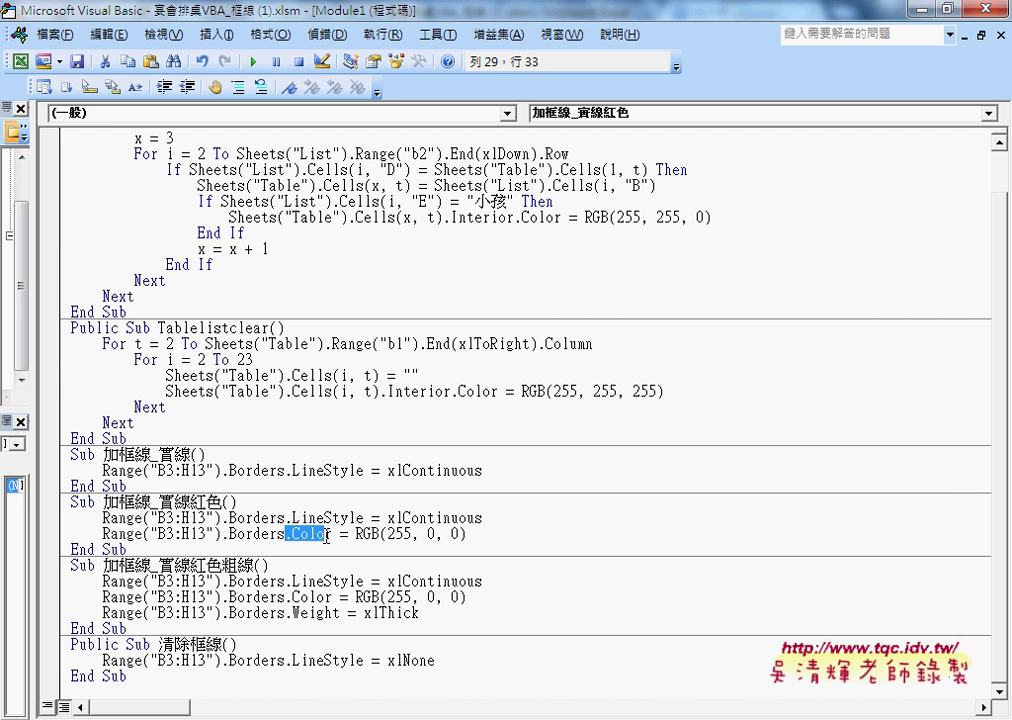
{"action": "mouse_move", "coordinate": [356, 534]}
{"action": "left_mouse_down"}
{"action": "mouse_move", "coordinate": [486, 535]}
{"action": "mouse_move", "coordinate": [57, 527]}
{"action": "left_mouse_up"}
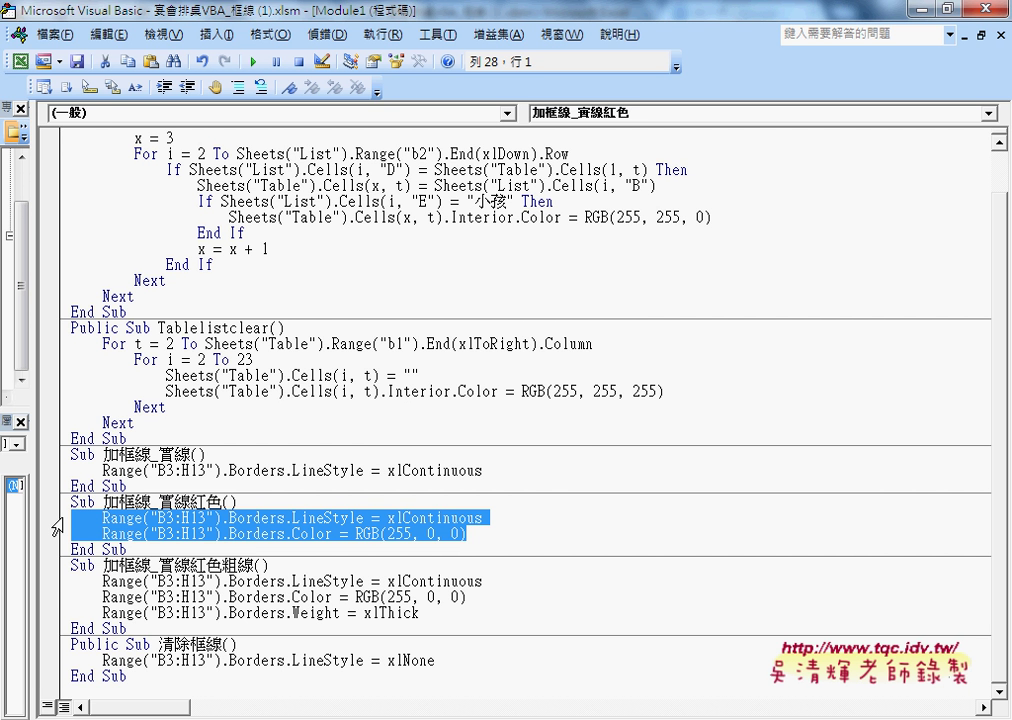
- Highlight the xlNone clearing line and the B3:H13 range, from B3 to H13
{"action": "left_click_drag", "start_coordinate": [436, 660], "coordinate": [140, 668]}
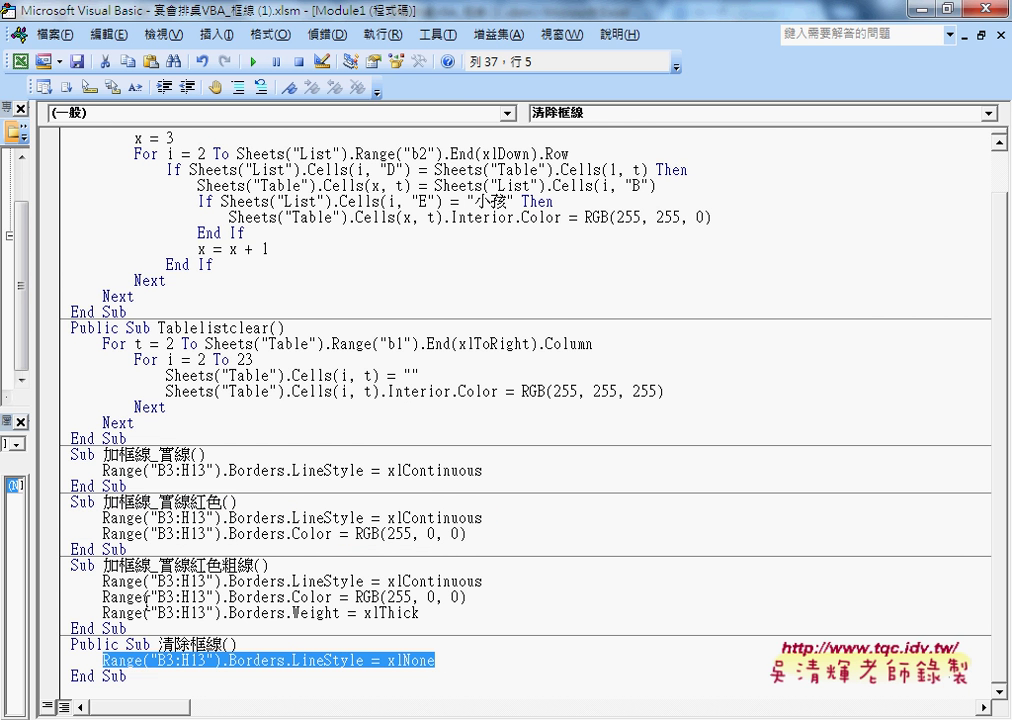
{"action": "left_click_drag", "start_coordinate": [103, 470], "coordinate": [215, 470]}
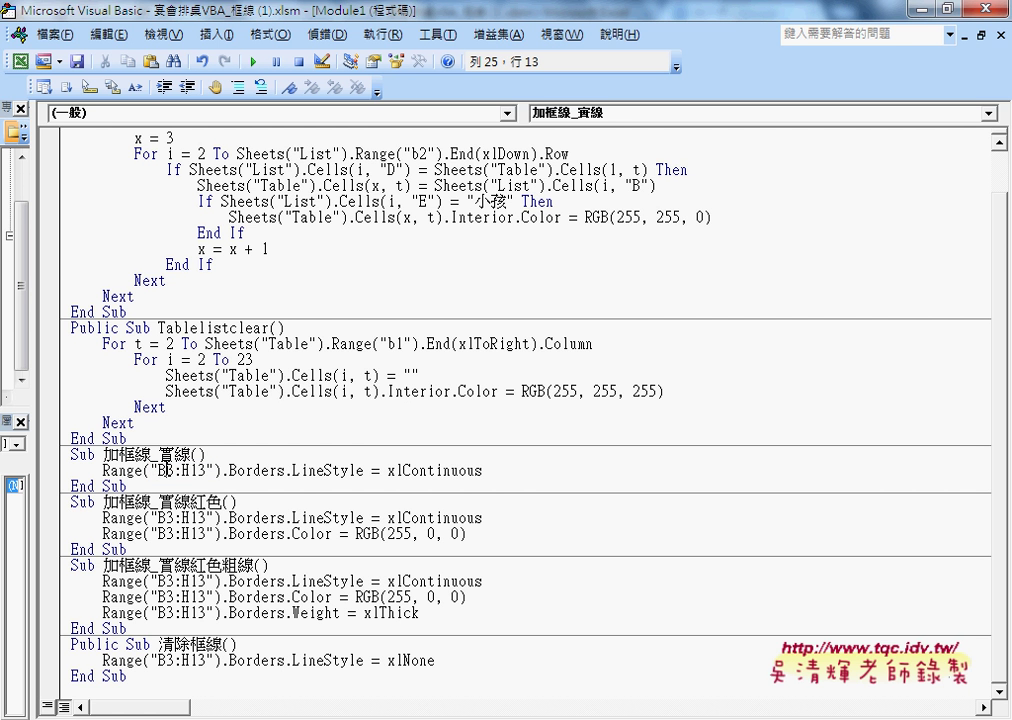
{"action": "key", "text": "shift+Left"}
{"action": "key", "text": "shift+Left"}
{"action": "key", "text": "shift+Left"}
{"action": "key", "text": "shift+Right"}
{"action": "double_click", "coordinate": [204, 471]}
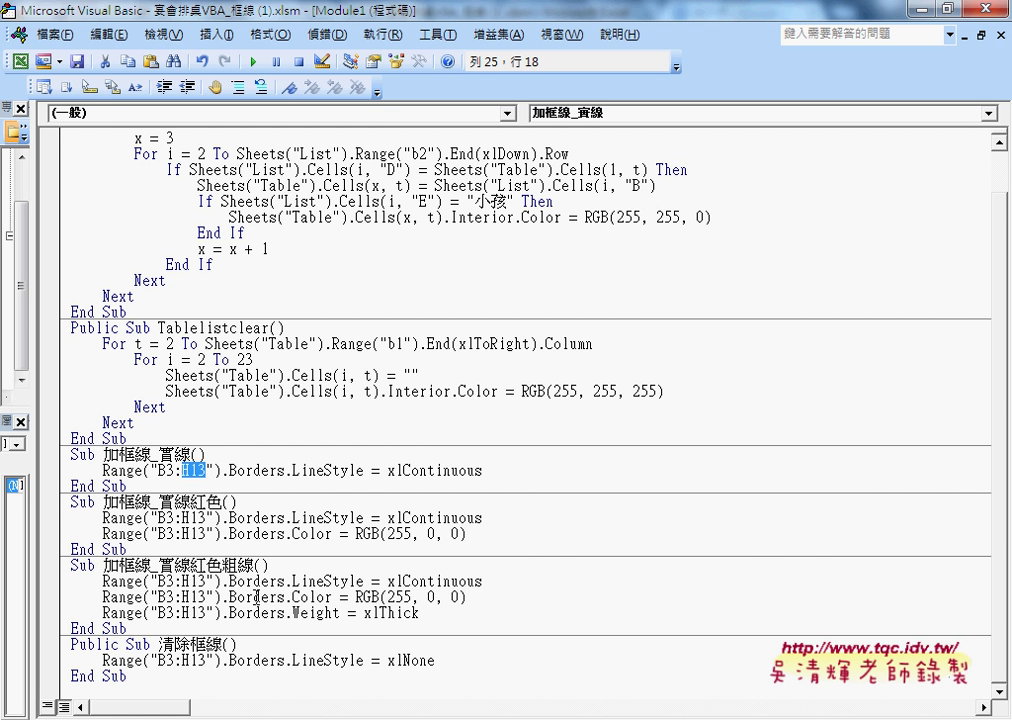
- Retype the 清除框線 line as Range("B3:H13").Borders.LineStyle = xlNone, accepting Borders from IntelliSense
{"action": "left_click_drag", "start_coordinate": [436, 661], "coordinate": [292, 660]}
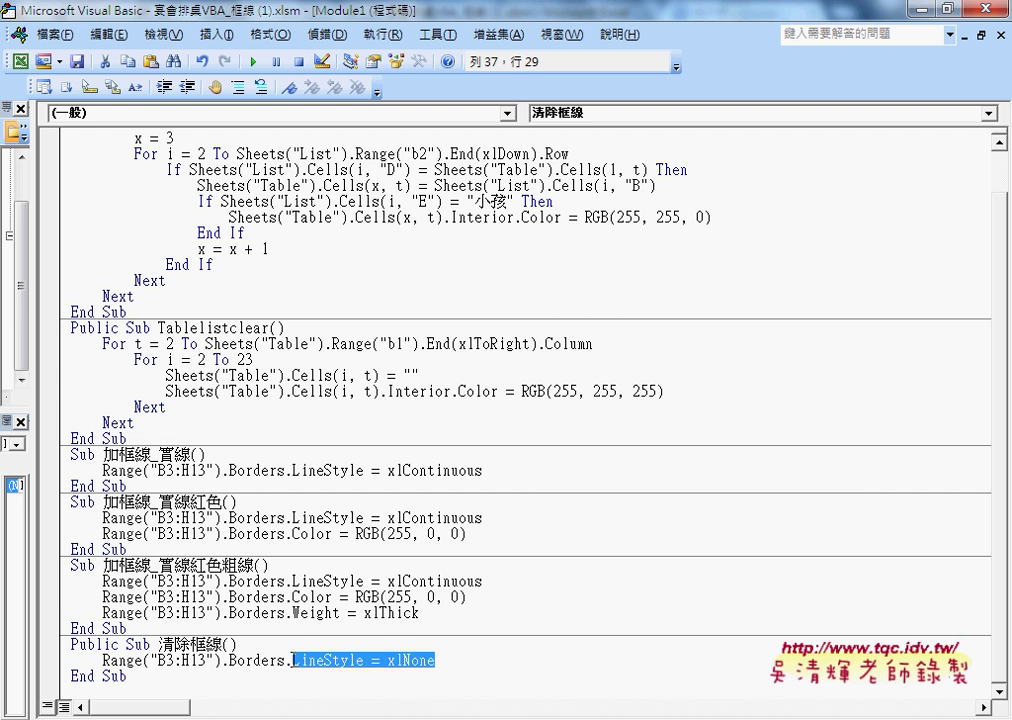
{"action": "left_click_drag", "start_coordinate": [222, 660], "coordinate": [435, 661]}
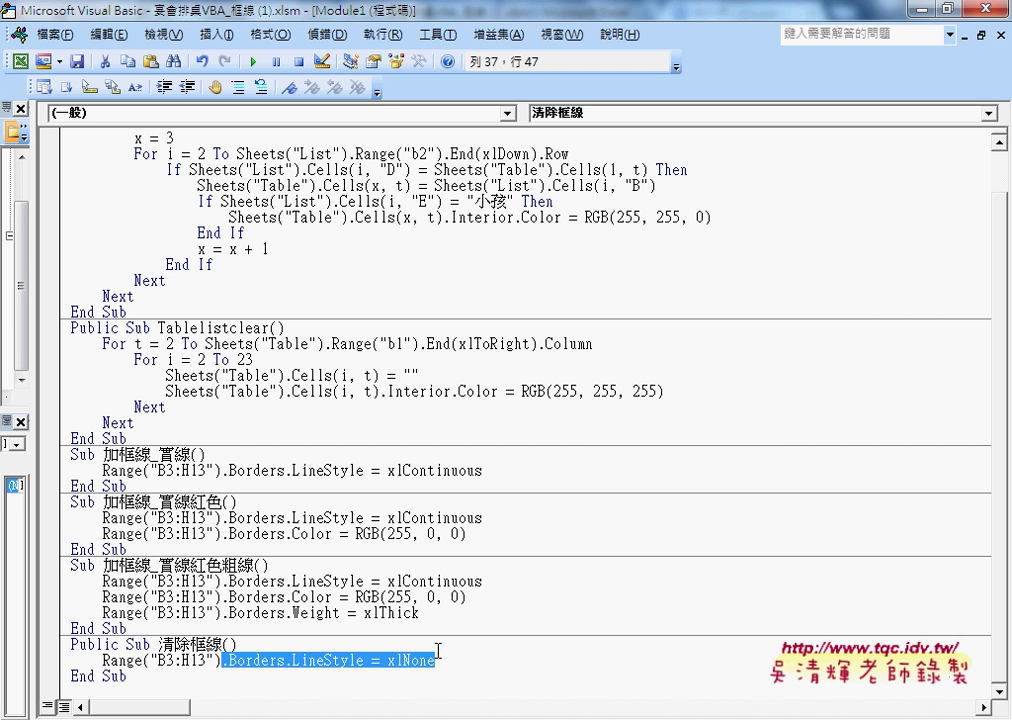
{"action": "type", "text": "."}
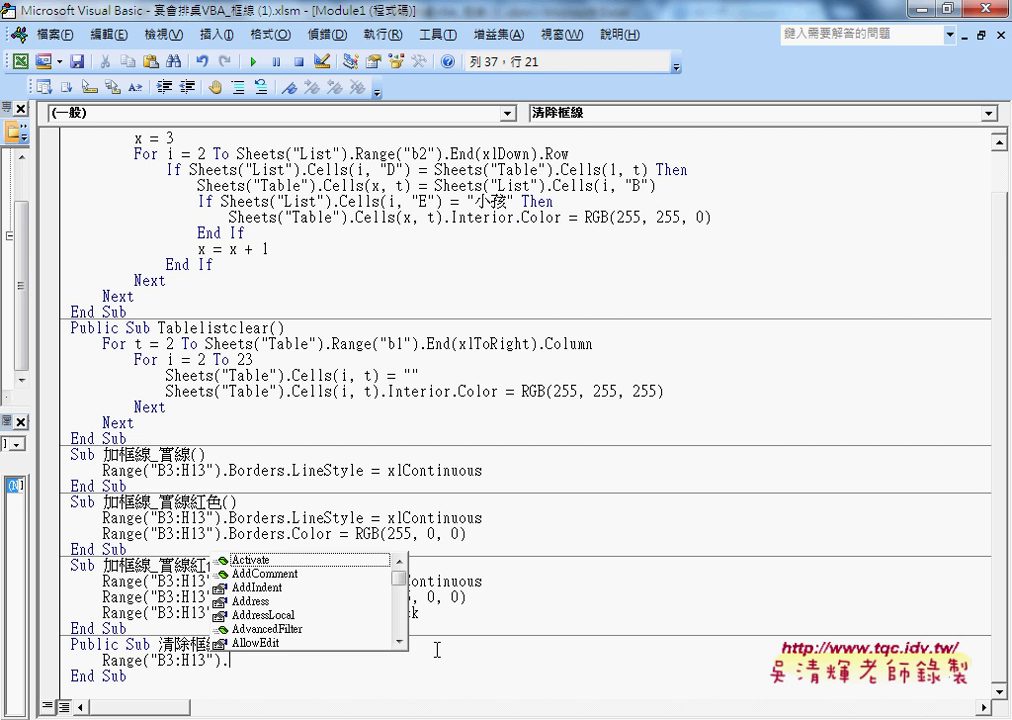
{"action": "type", "text": "r"}
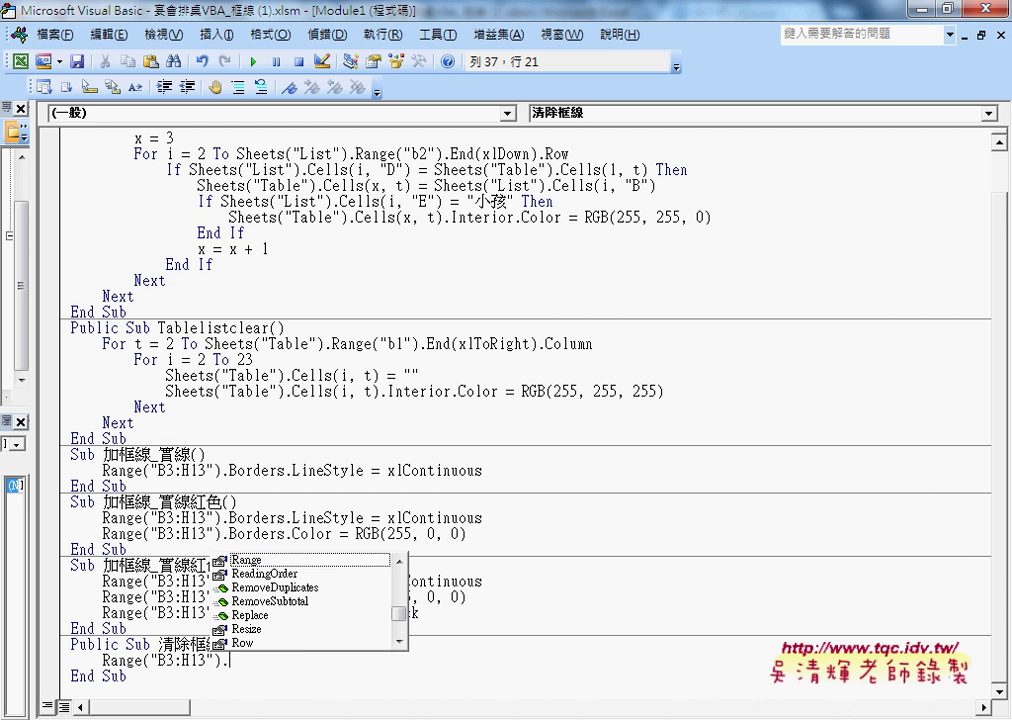
{"action": "key", "text": "BackSpace"}
{"action": "type", "text": "b"}
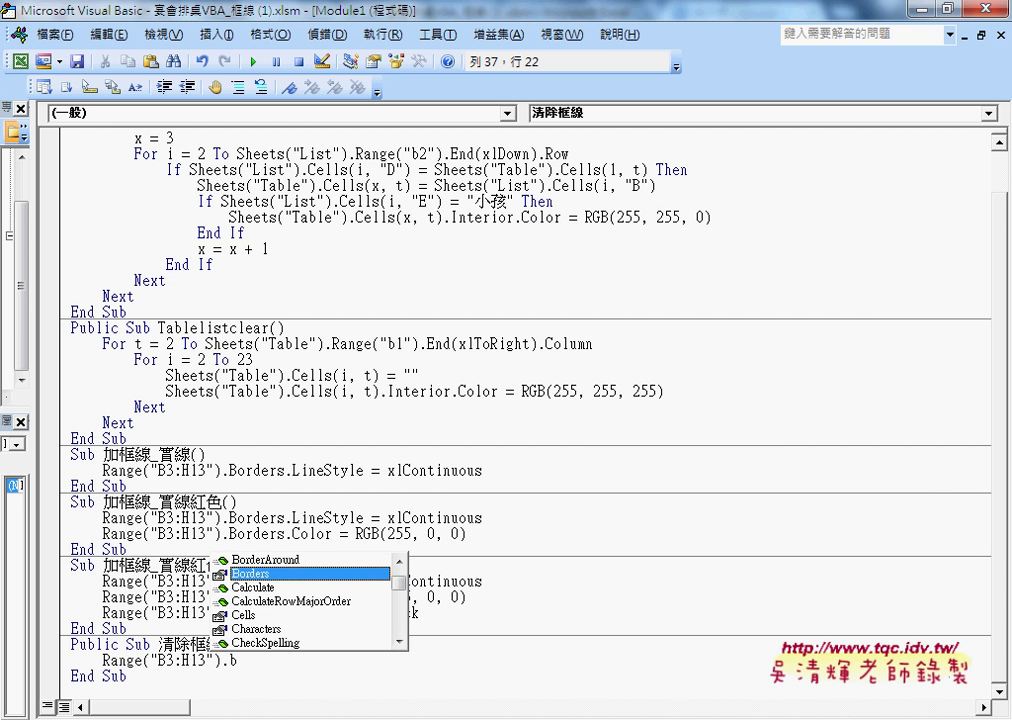
{"action": "key", "text": "Tab"}
{"action": "type", "text": "."}
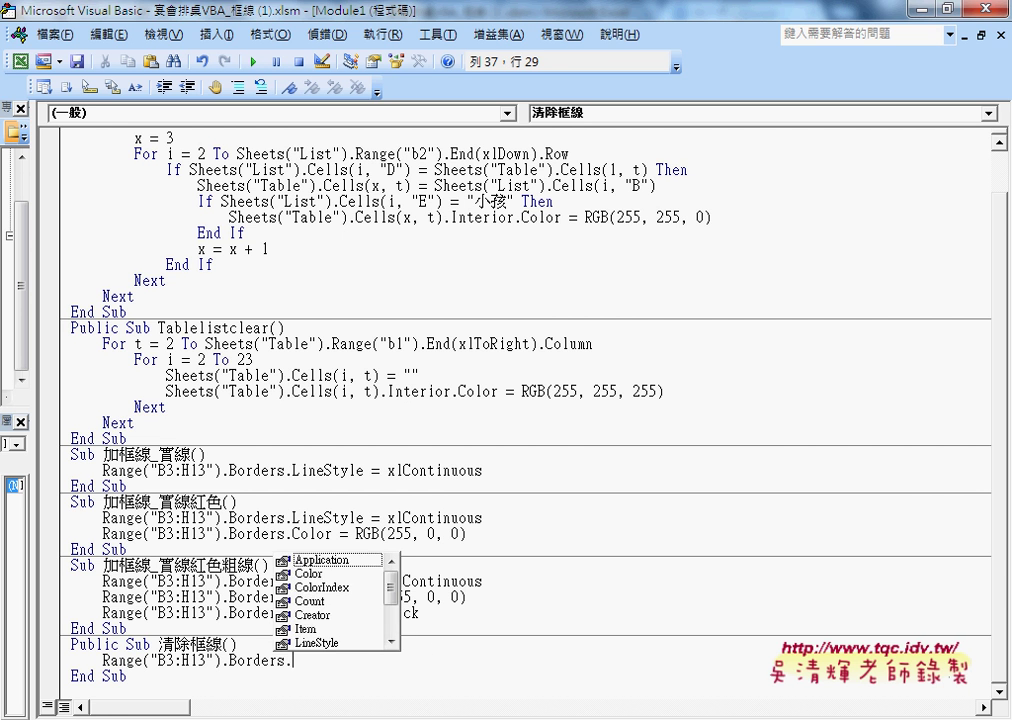
{"action": "type", "text": "LineStyle"}
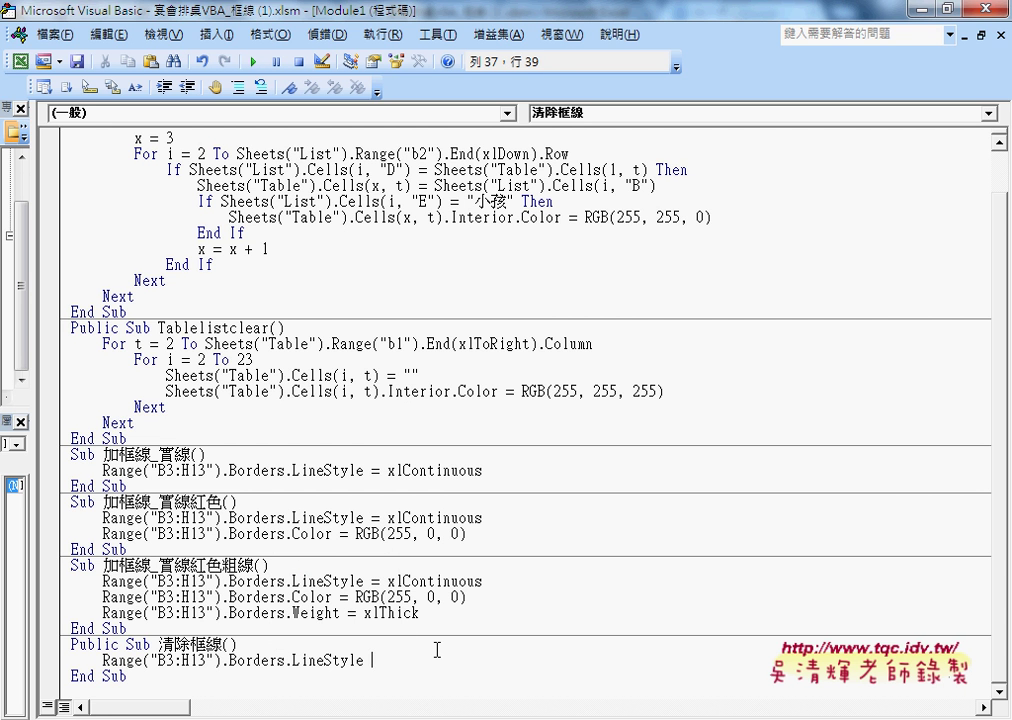
{"action": "type", "text": " =x"}
{"action": "type", "text": "ln"}
{"action": "type", "text": "one"}
{"action": "key", "text": "Down"}
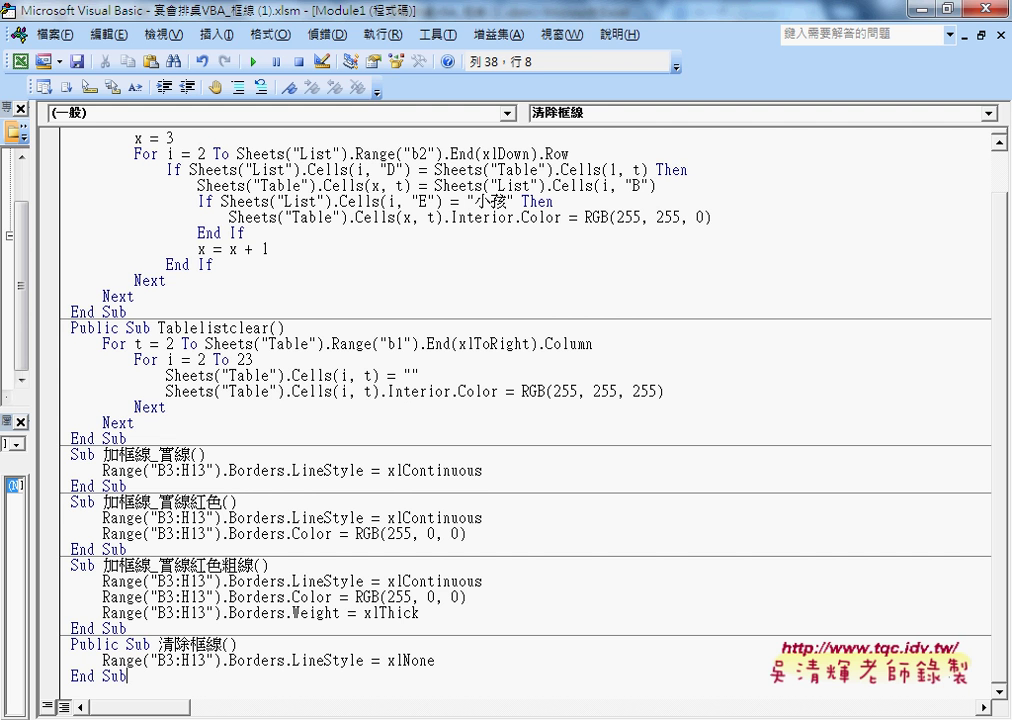
{"action": "left_click", "coordinate": [328, 467]}
{"action": "left_click_drag", "start_coordinate": [482, 470], "coordinate": [388, 470]}
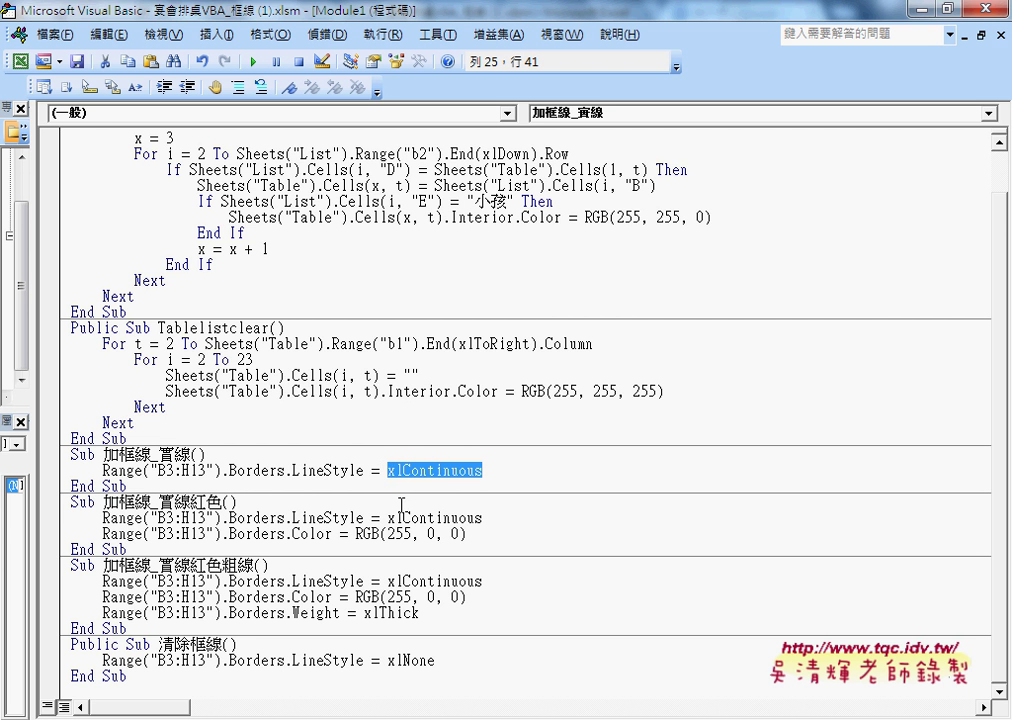
{"action": "left_click_drag", "start_coordinate": [357, 533], "coordinate": [464, 533]}
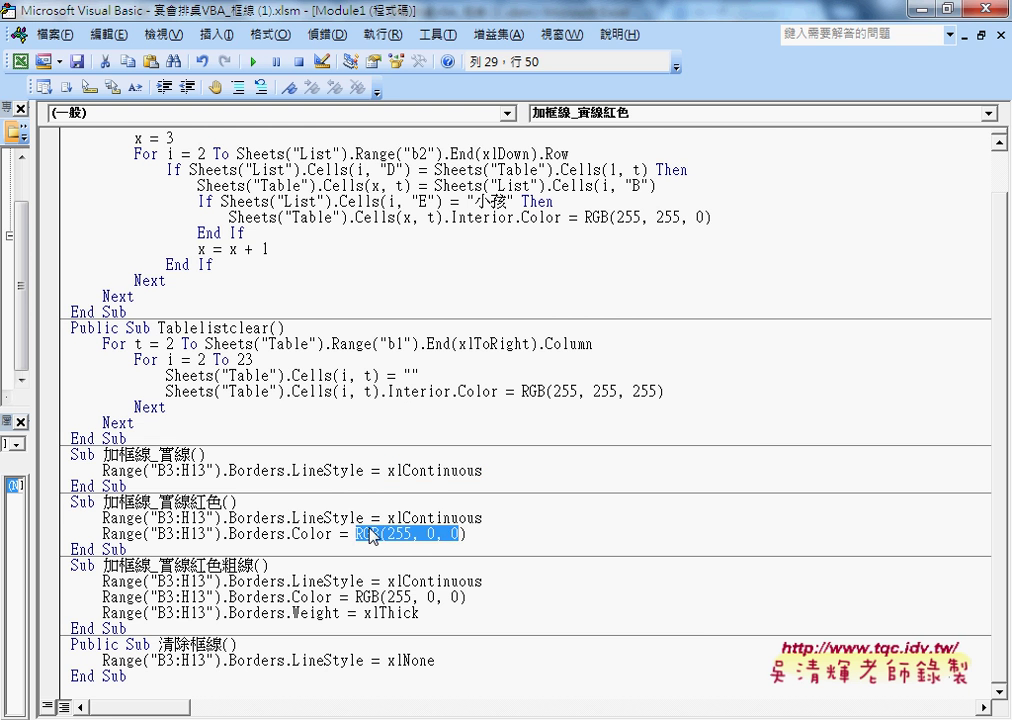
{"action": "left_click", "coordinate": [338, 518]}
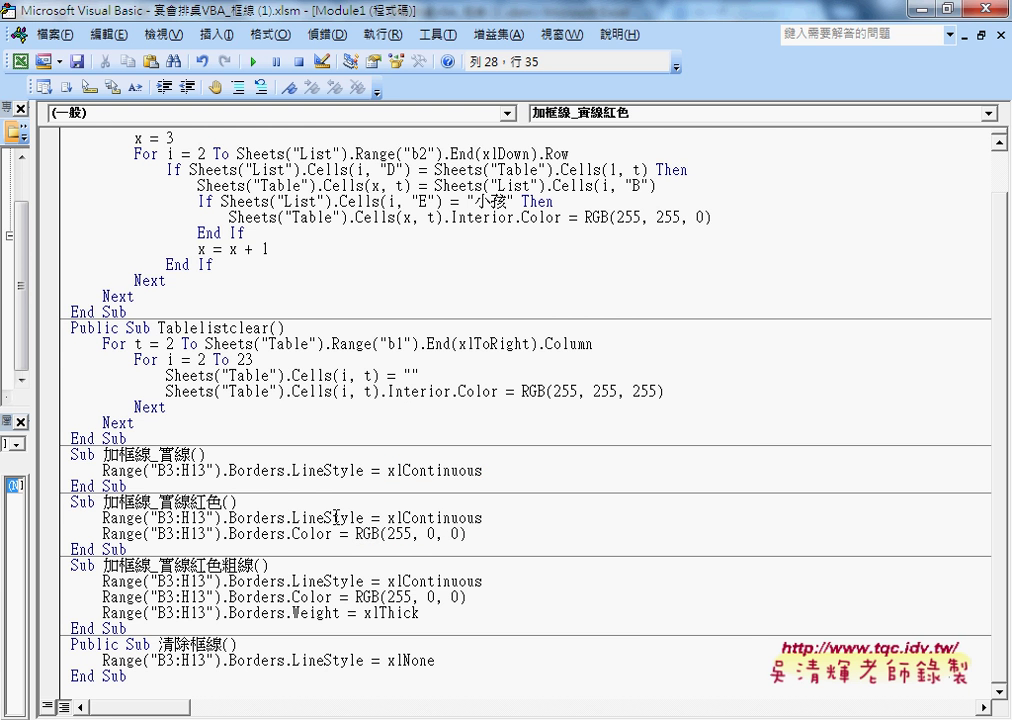
{"action": "key", "text": "F1"}
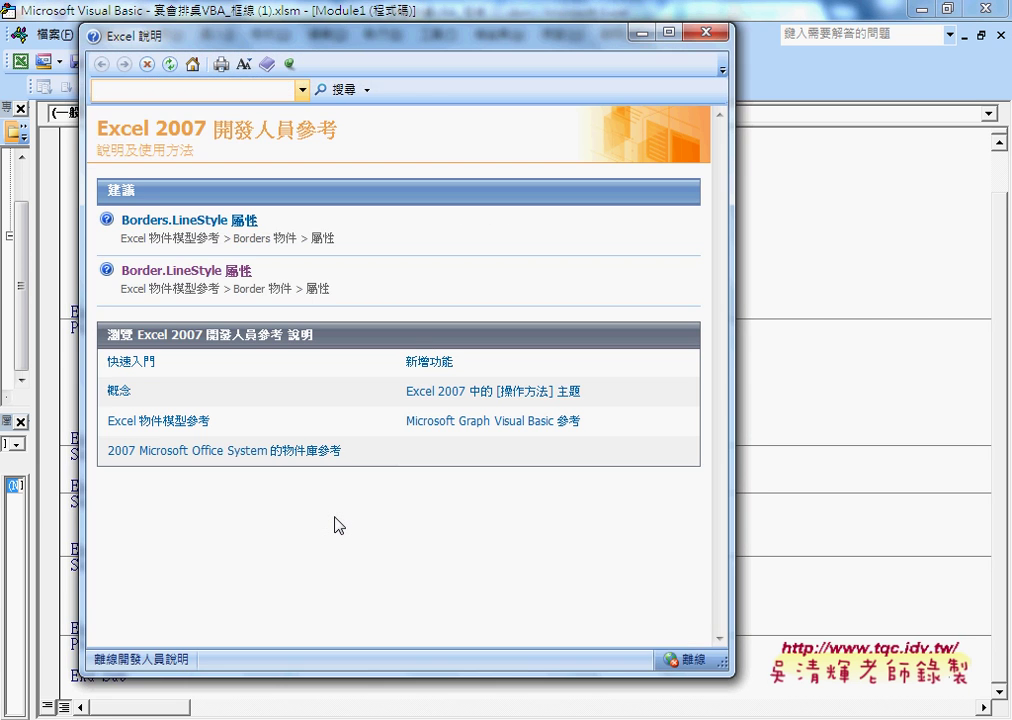
{"action": "left_click", "coordinate": [230, 272]}
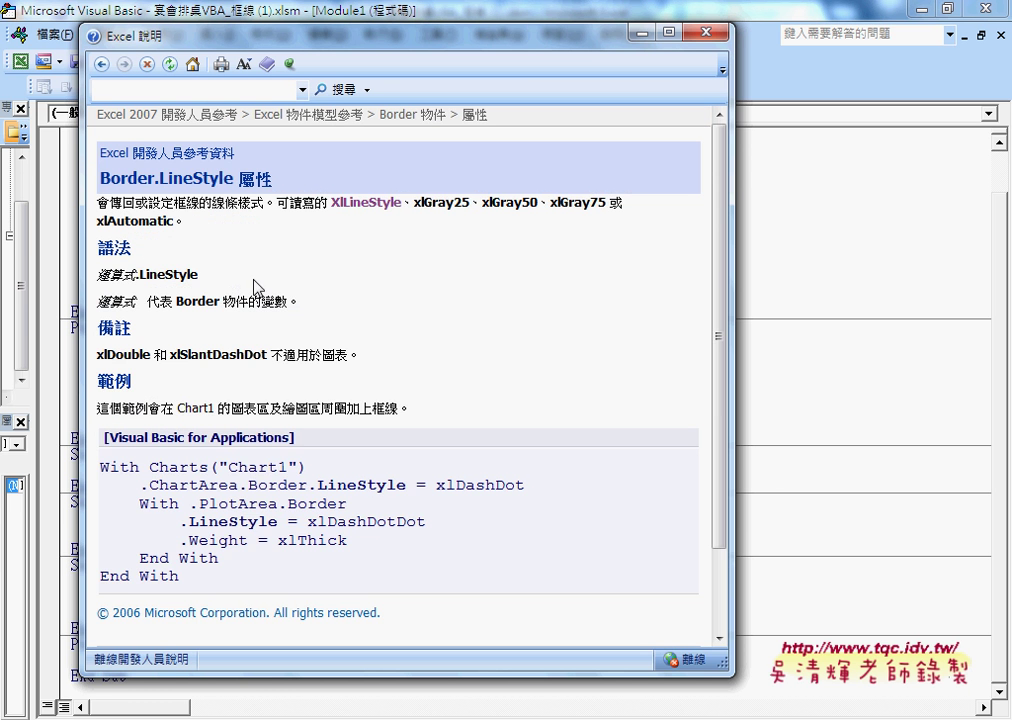
{"action": "left_click", "coordinate": [365, 212]}
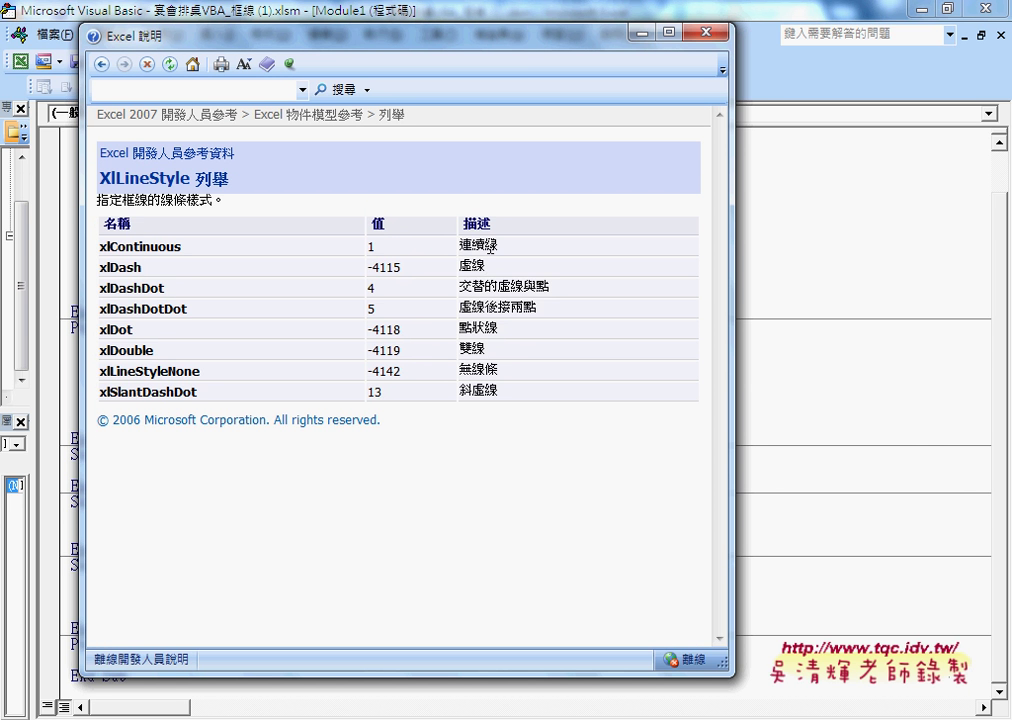
{"action": "double_click", "coordinate": [497, 246]}
{"action": "left_click_drag", "start_coordinate": [182, 246], "coordinate": [99, 246]}
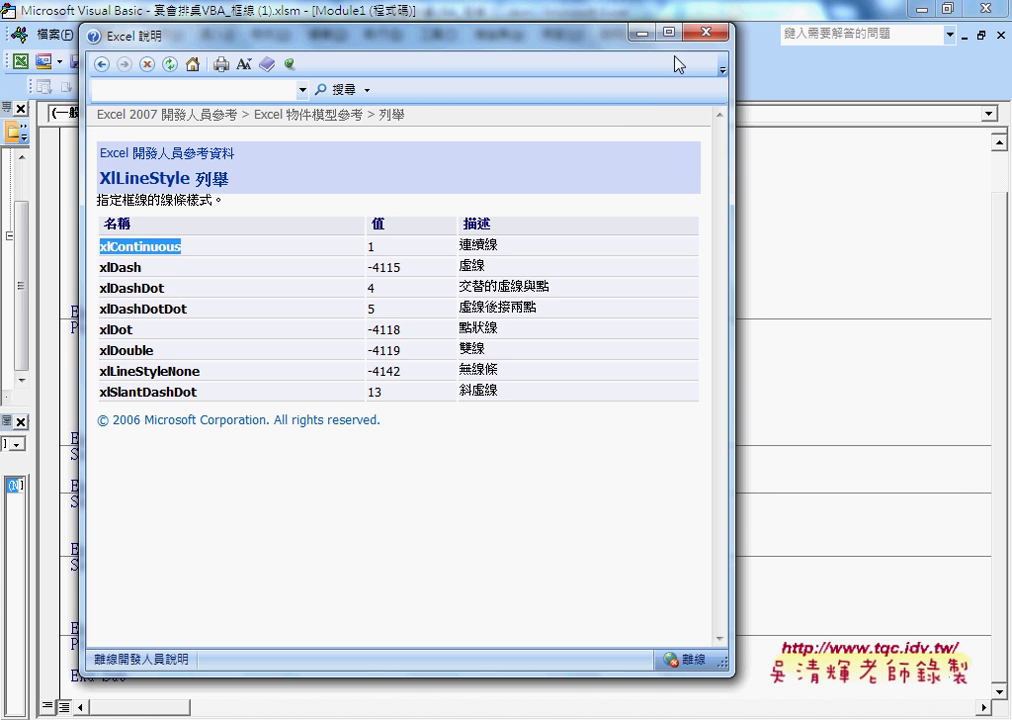
{"action": "left_click", "coordinate": [706, 35]}
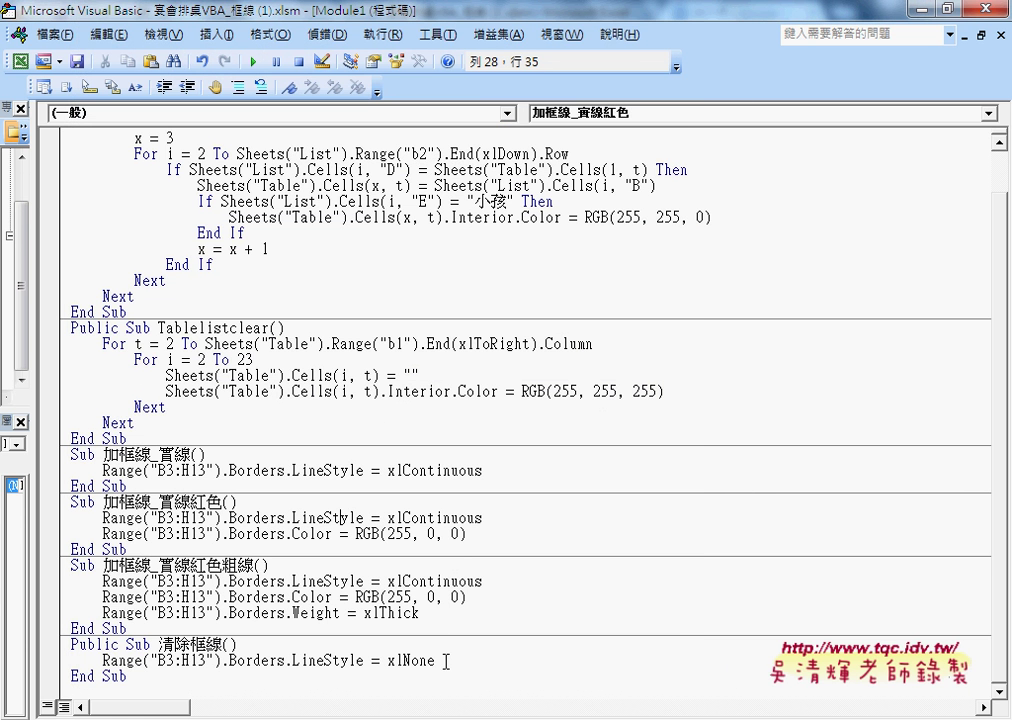
- Highlight the red-border macro's two lines and its "B3:H13" range, then minimise the editor
{"action": "left_click_drag", "start_coordinate": [437, 661], "coordinate": [102, 661]}
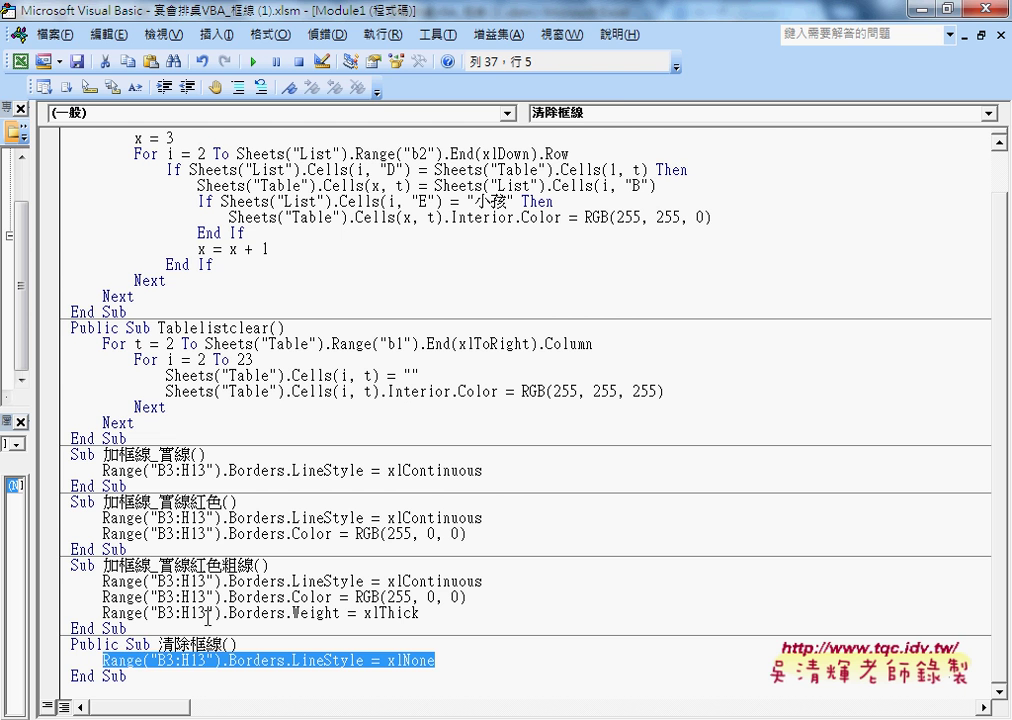
{"action": "left_click", "coordinate": [471, 534]}
{"action": "left_click_drag", "start_coordinate": [486, 533], "coordinate": [72, 518]}
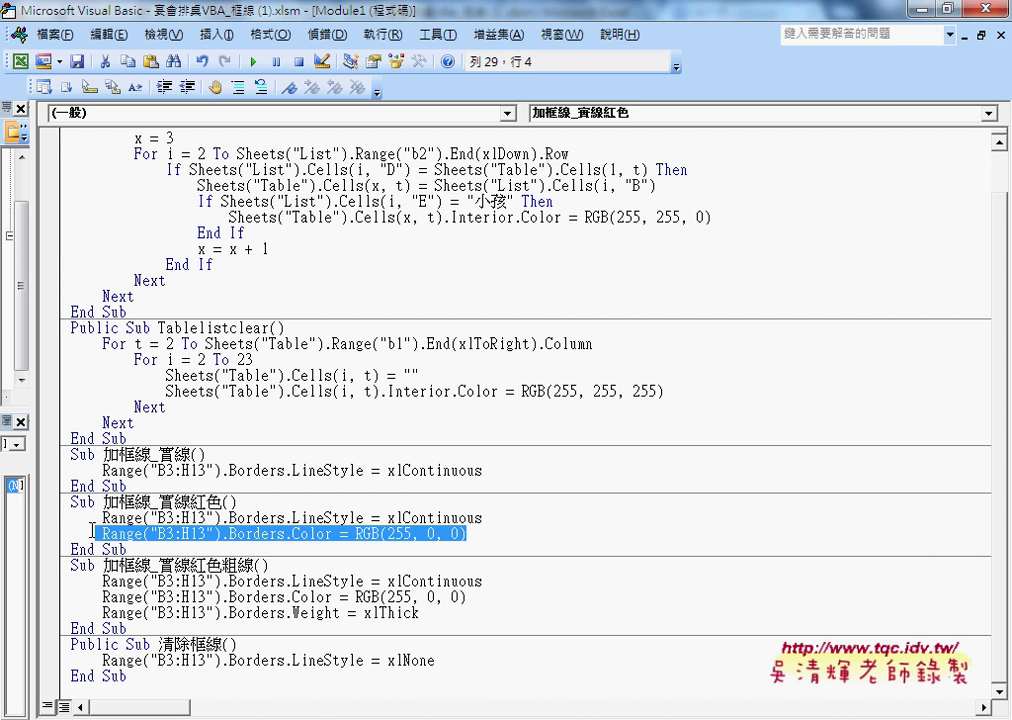
{"action": "left_click", "coordinate": [151, 518]}
{"action": "left_click_drag", "start_coordinate": [151, 518], "coordinate": [213, 518]}
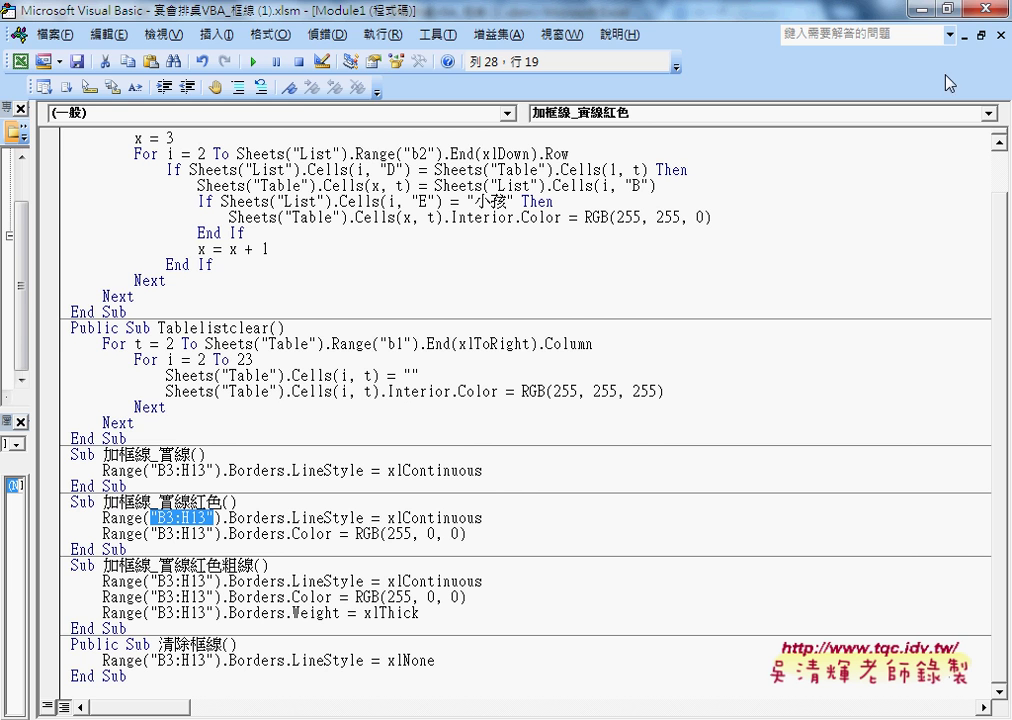
{"action": "left_click", "coordinate": [921, 10]}
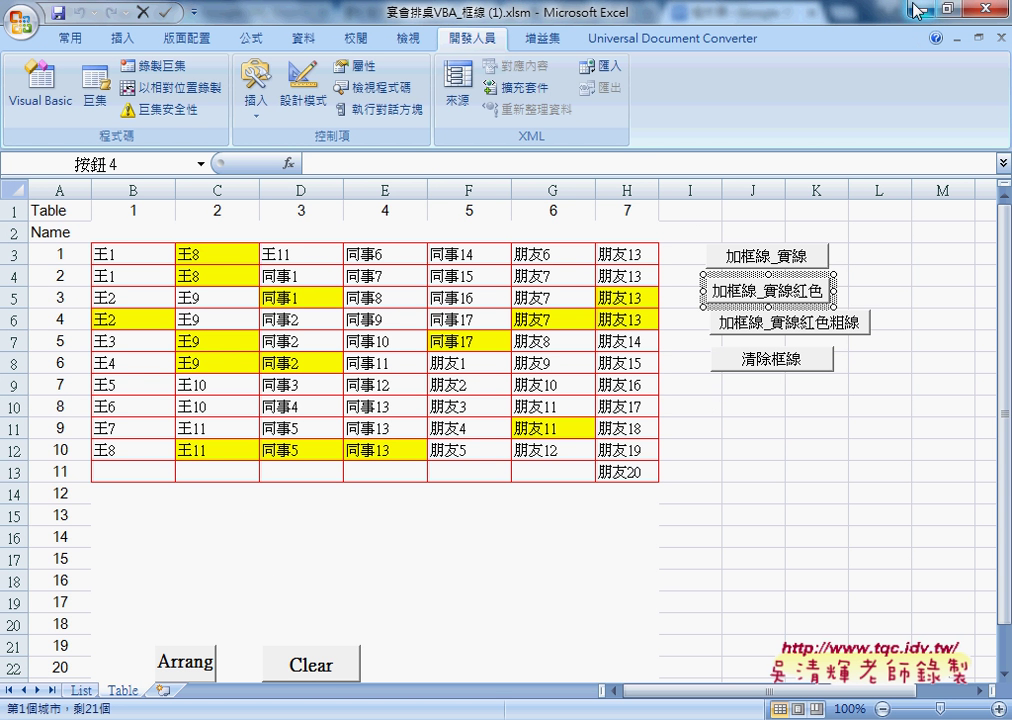
- In 範例_01大型試算表.xls, open the 年 button's macro code via Assign Macro > Edit
{"action": "key", "text": "alt+Tab"}
{"action": "mouse_move", "coordinate": [393, 718]}
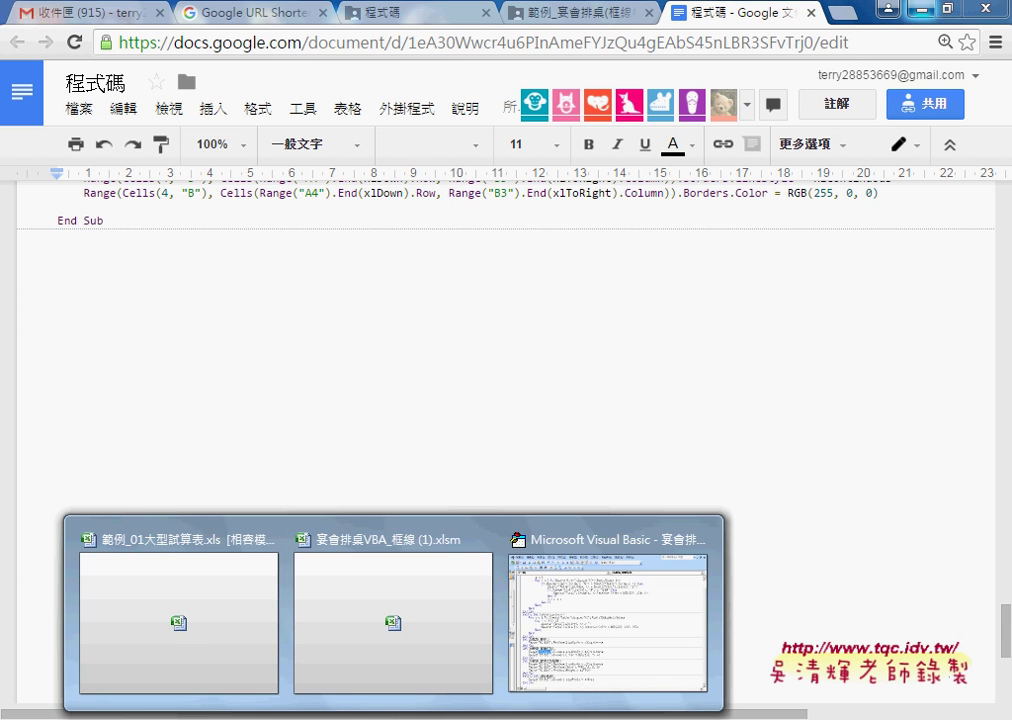
{"action": "left_click", "coordinate": [214, 650]}
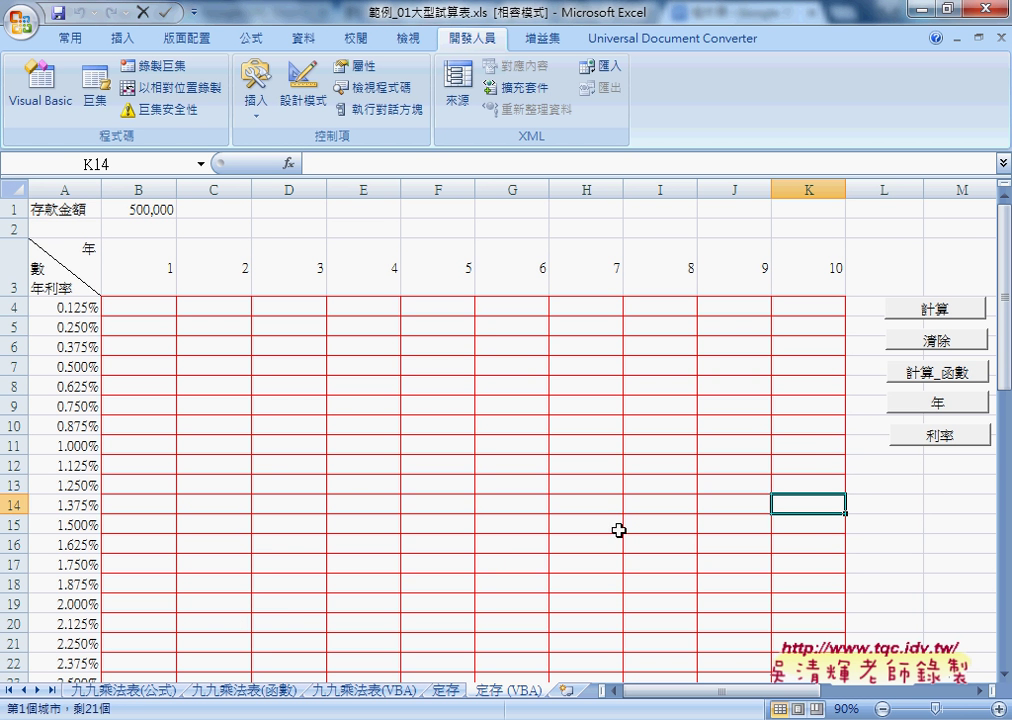
{"action": "right_click", "coordinate": [921, 406]}
{"action": "left_click", "coordinate": [840, 537]}
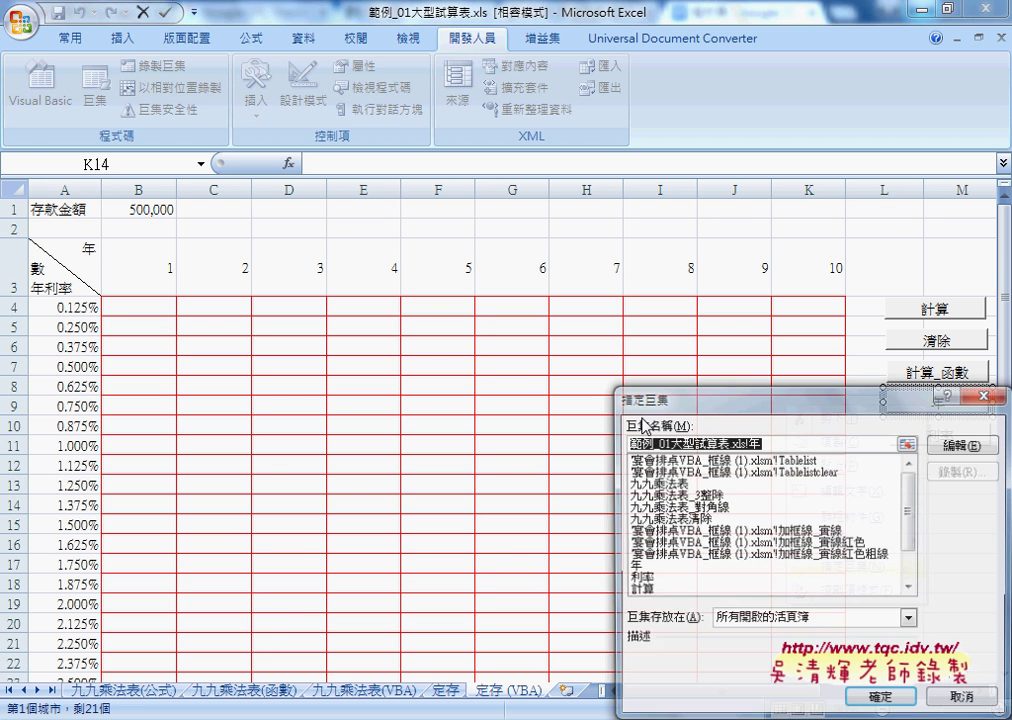
{"action": "left_click_drag", "start_coordinate": [682, 518], "coordinate": [668, 402]}
{"action": "left_click", "coordinate": [962, 444]}
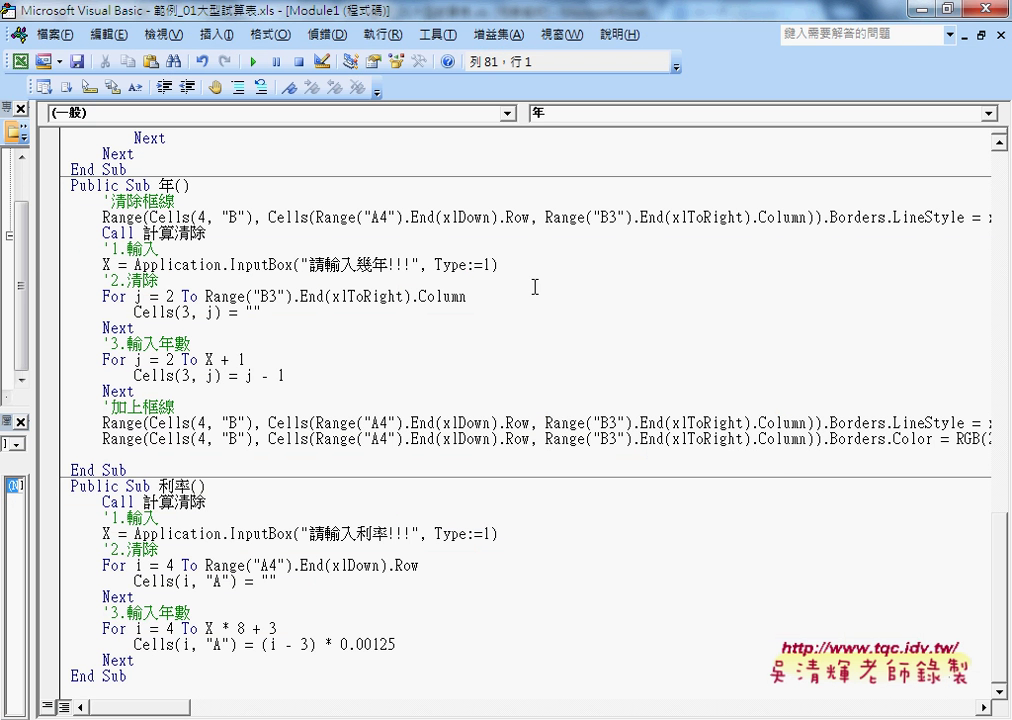
- Select the 清除框線 comment and shrink the code editor into a window on the right
{"action": "left_click_drag", "start_coordinate": [109, 201], "coordinate": [176, 201]}
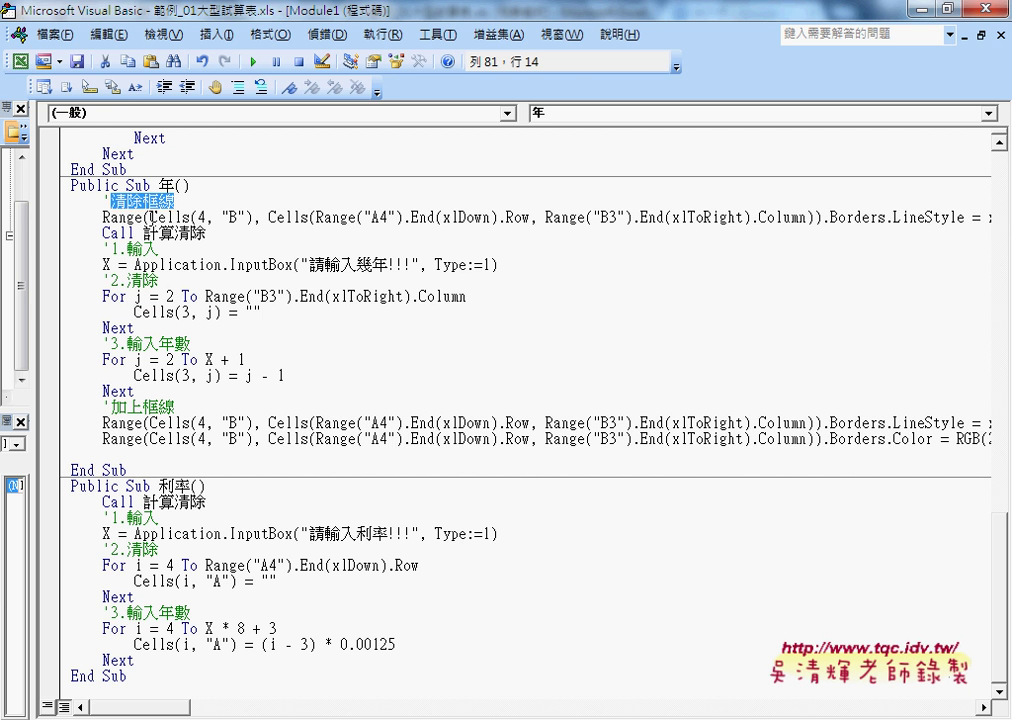
{"action": "double_click", "coordinate": [267, 12]}
{"action": "left_click_drag", "start_coordinate": [223, 58], "coordinate": [461, 63]}
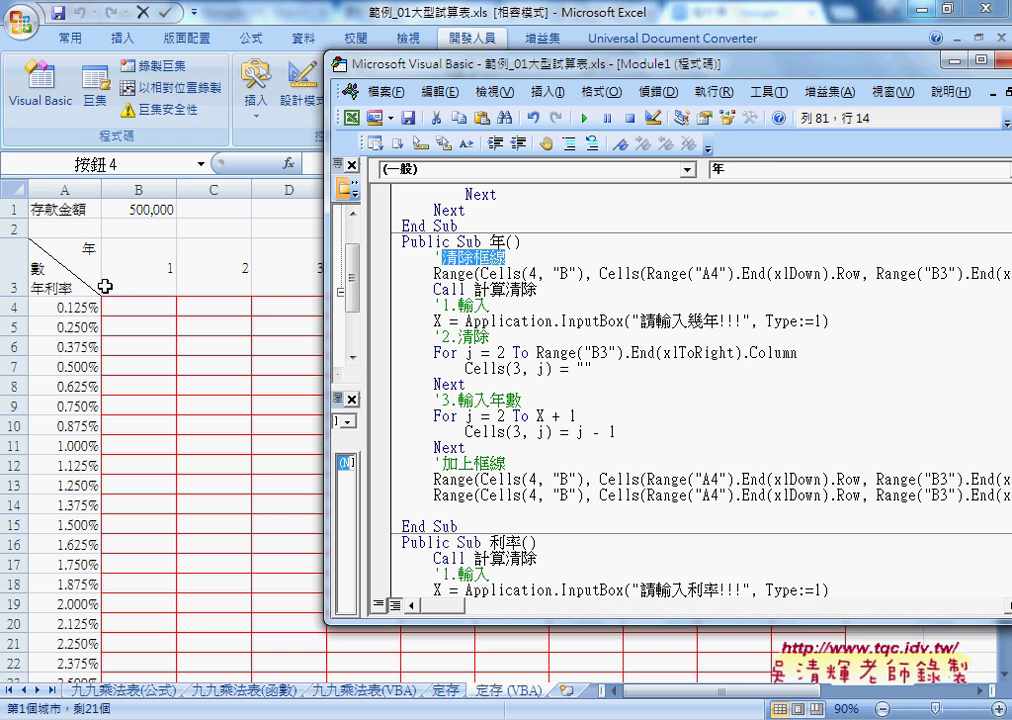
- Inspect the year header cells B3 through K3 and A3, then minimise the Excel window
{"action": "left_click_drag", "start_coordinate": [129, 270], "coordinate": [793, 262]}
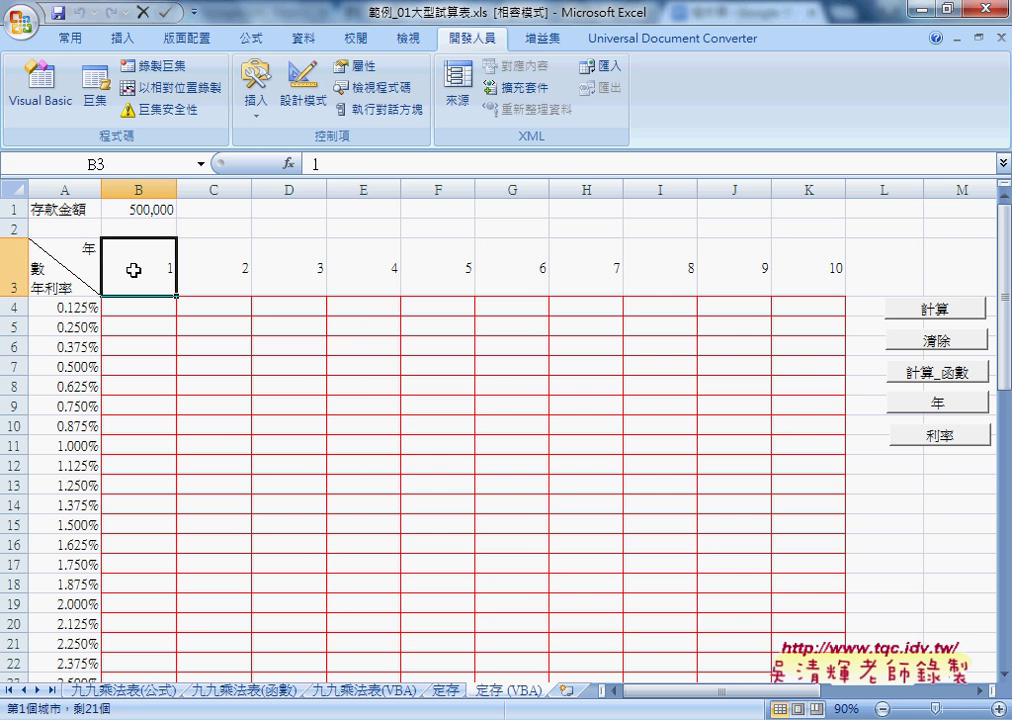
{"action": "left_click", "coordinate": [792, 264]}
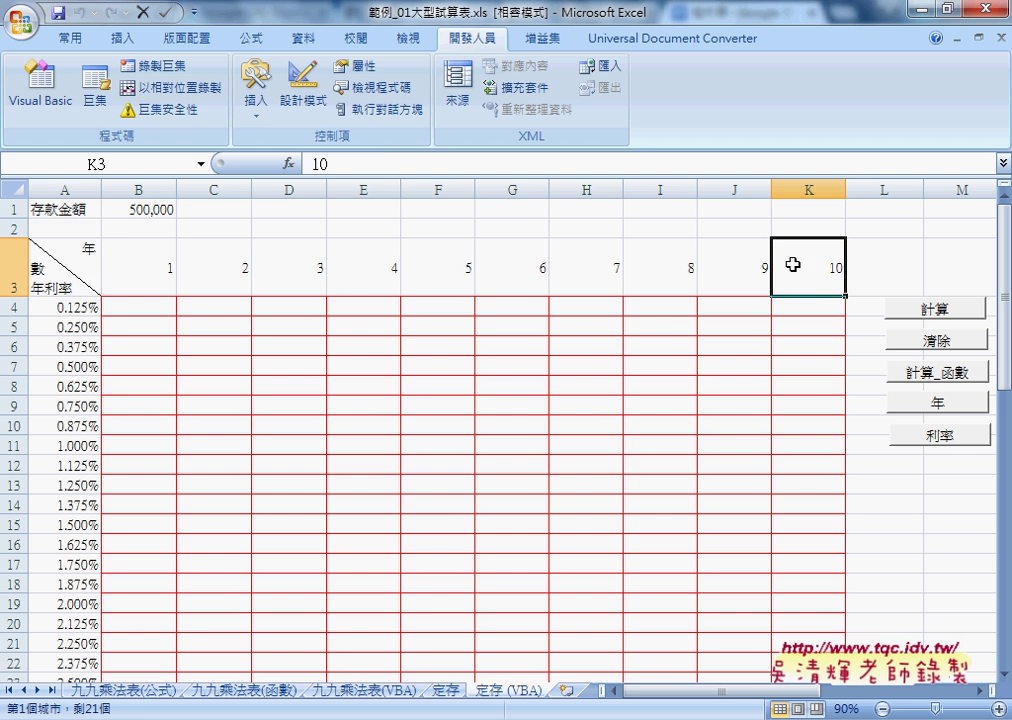
{"action": "left_click", "coordinate": [75, 268]}
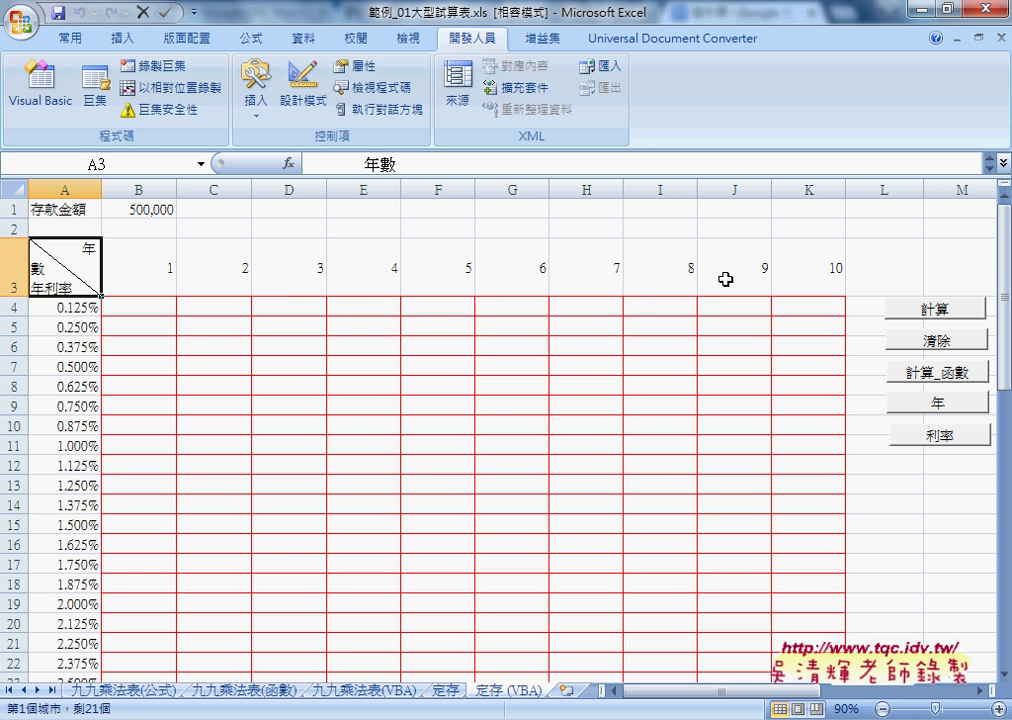
{"action": "left_click", "coordinate": [805, 267]}
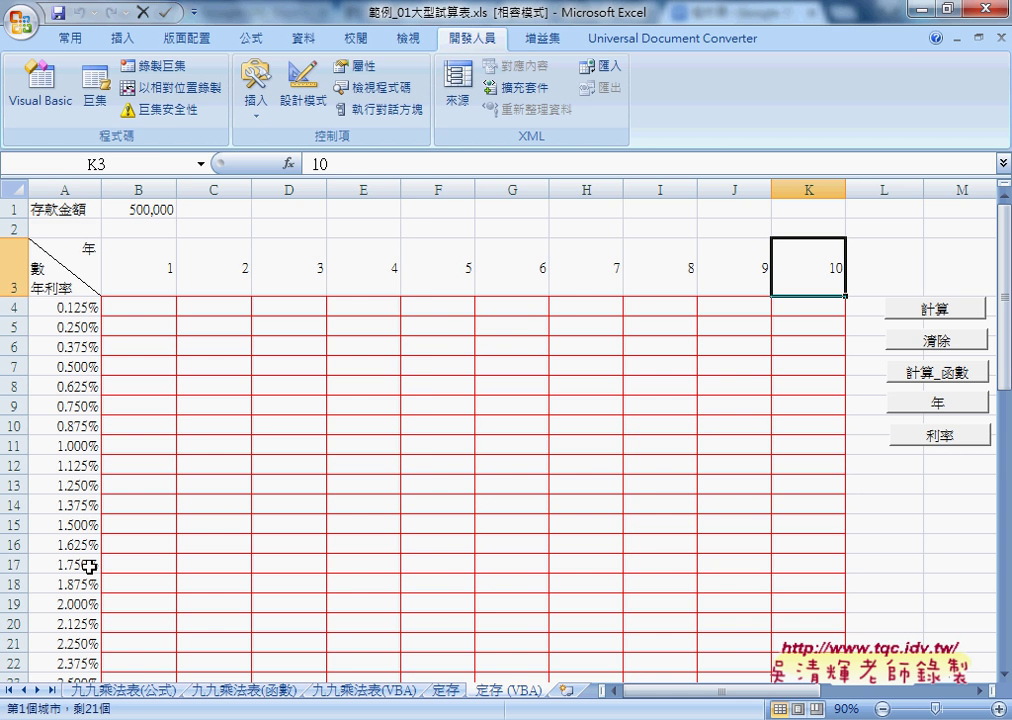
{"action": "left_click", "coordinate": [918, 12]}
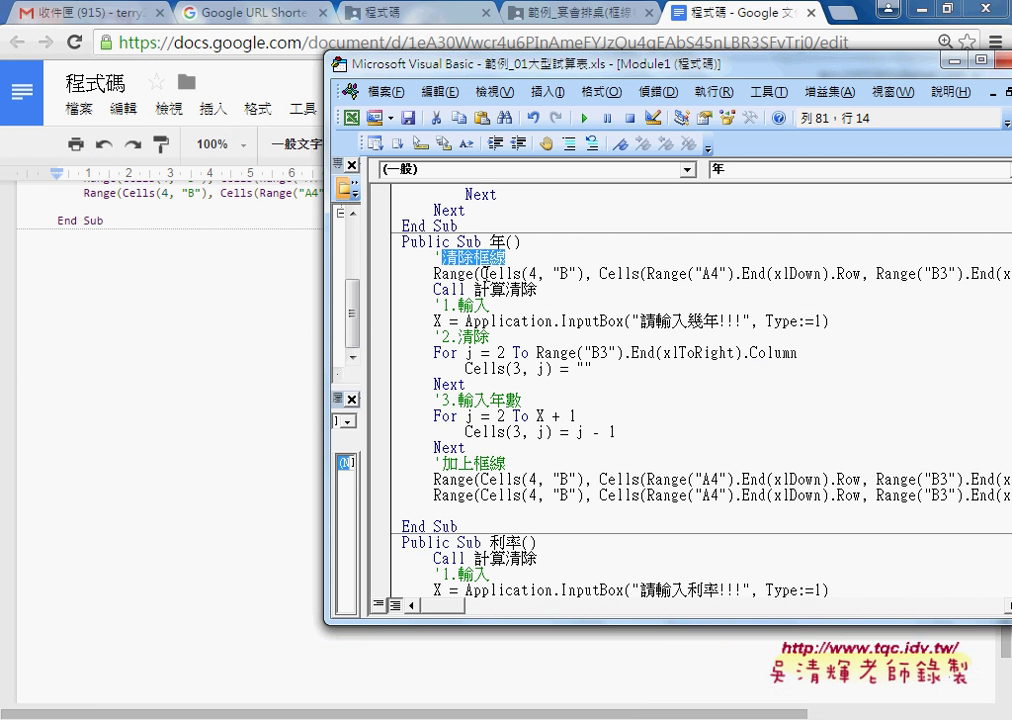
- Reposition and widen the code editor window over the 年 macro
{"action": "left_click_drag", "start_coordinate": [486, 272], "coordinate": [782, 97]}
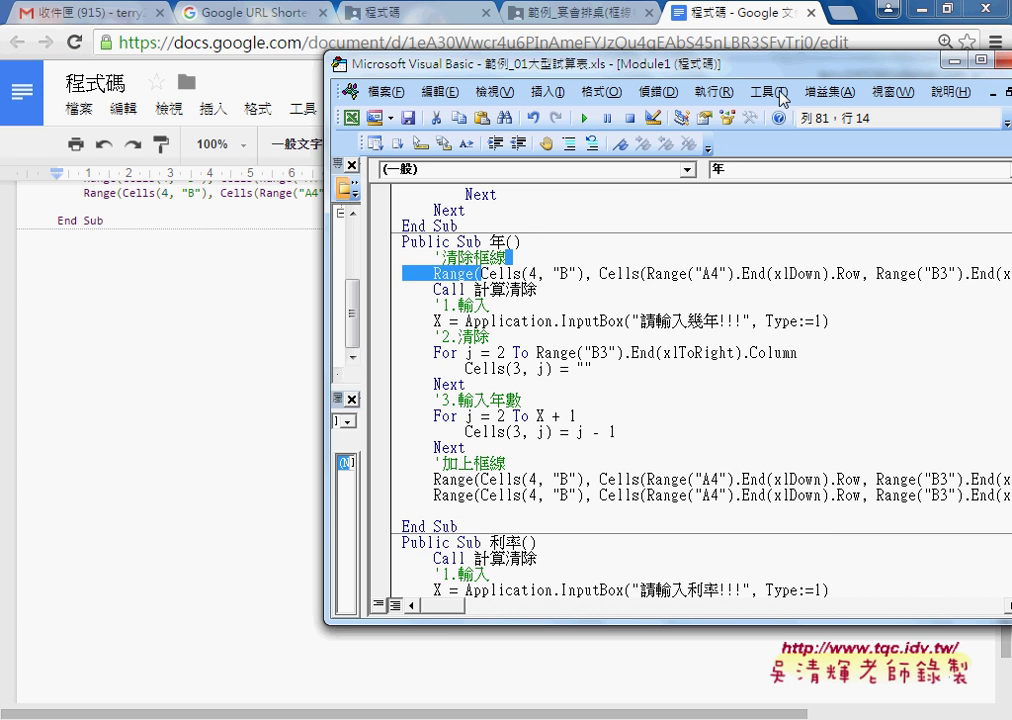
{"action": "left_click_drag", "start_coordinate": [700, 62], "coordinate": [434, 42]}
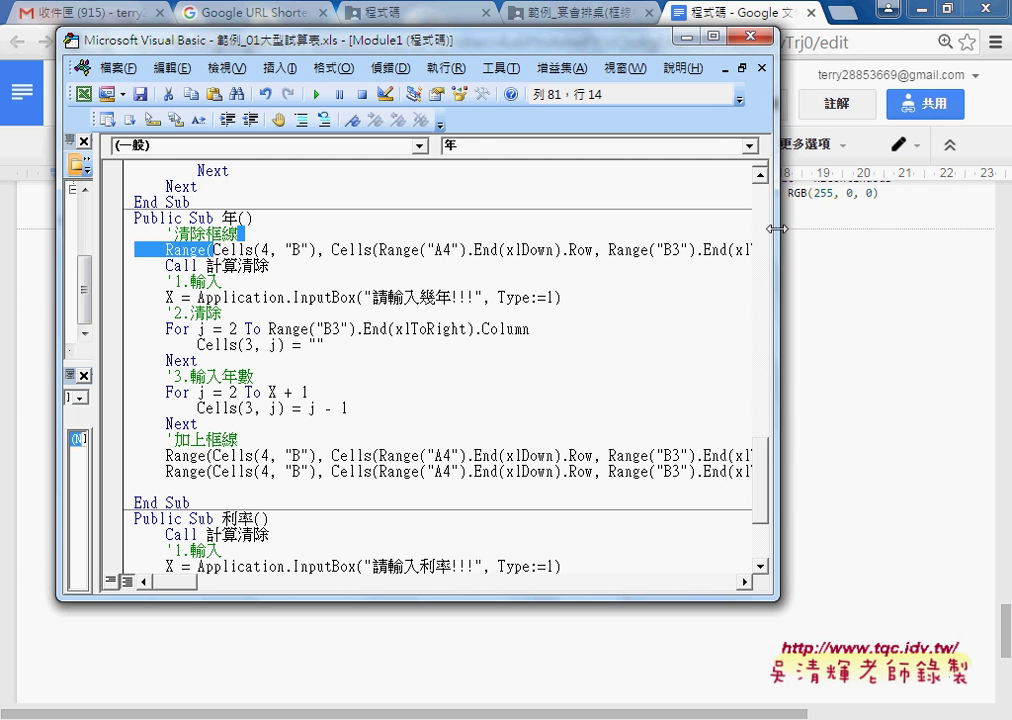
{"action": "left_click_drag", "start_coordinate": [776, 229], "coordinate": [857, 229]}
- Delete the clearing line after Range( and type "B4:, then return to the worksheet
{"action": "left_click", "coordinate": [212, 250]}
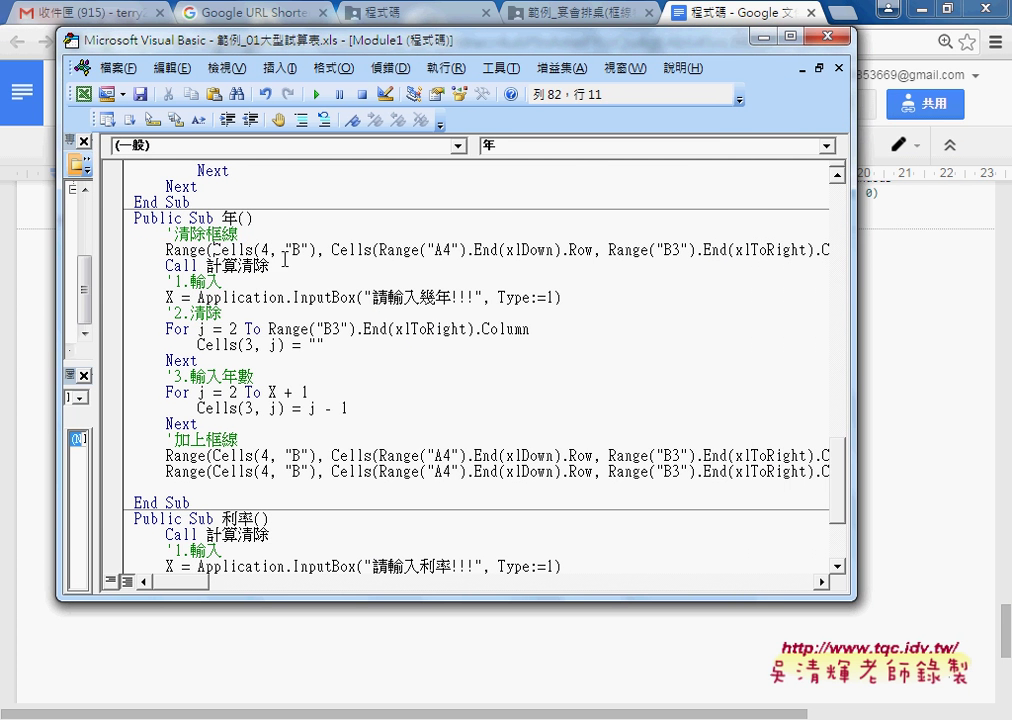
{"action": "key", "text": "shift+End"}
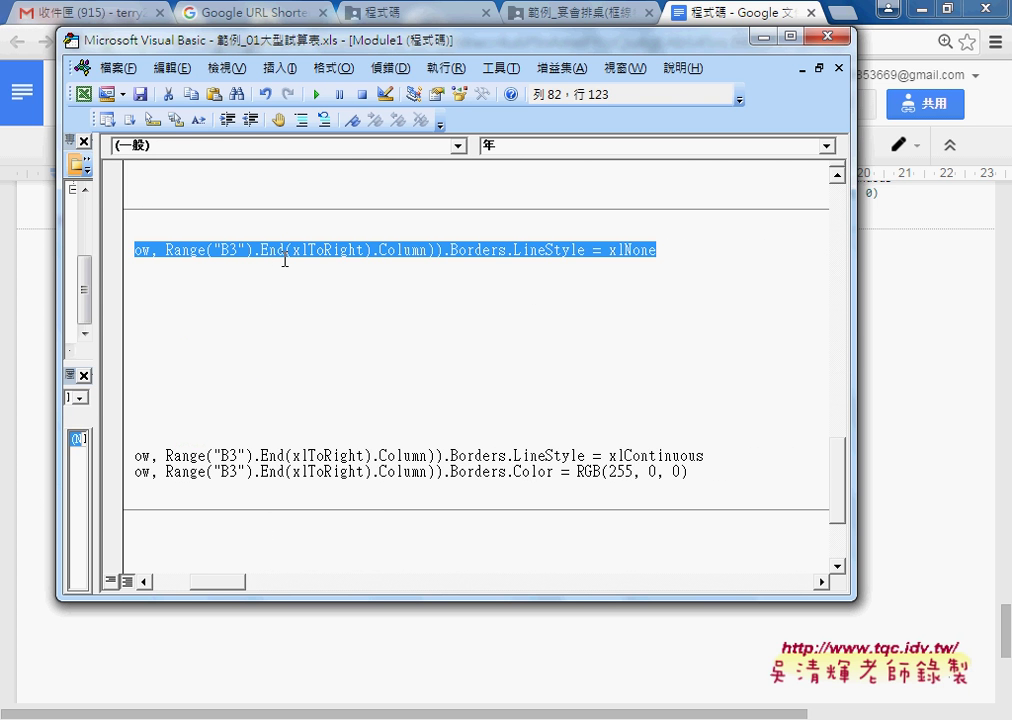
{"action": "key", "text": "Delete"}
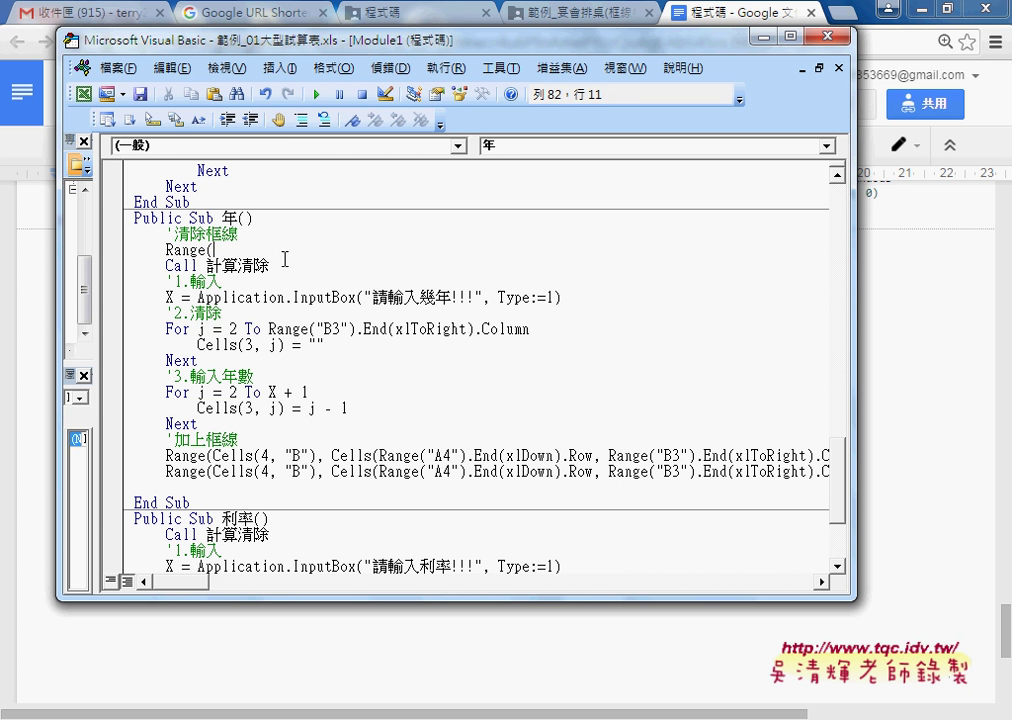
{"action": "type", "text": "\"B"}
{"action": "type", "text": "4:"}
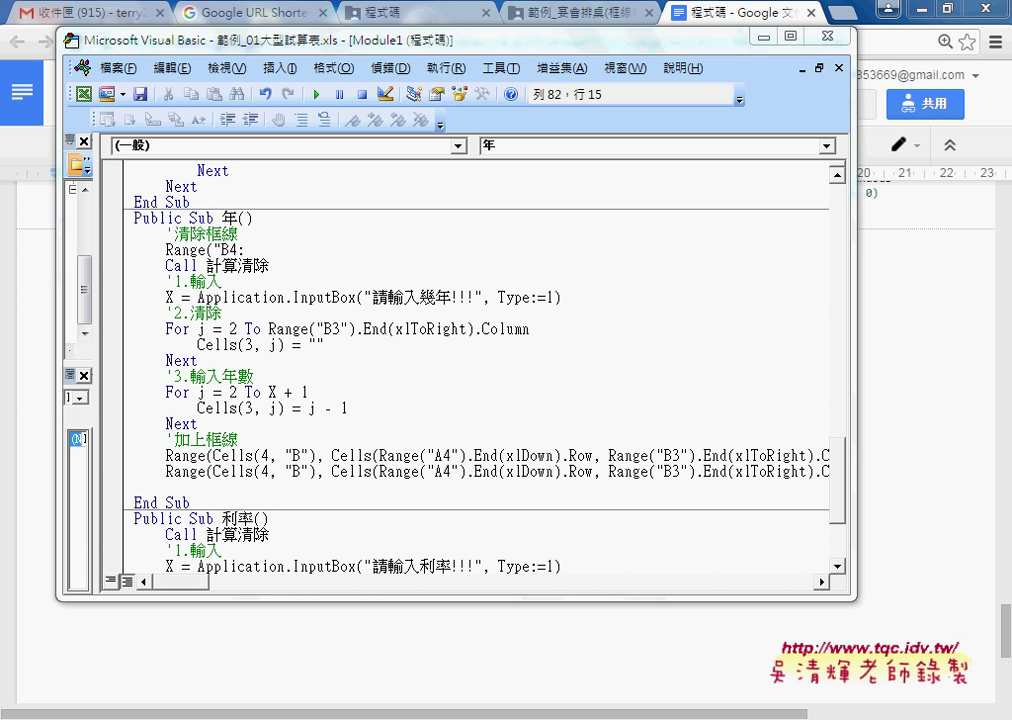
{"action": "mouse_move", "coordinate": [437, 675]}
{"action": "left_click", "coordinate": [208, 639]}
- Check cell K27 and scroll the sheet to confirm the table's last row and column
{"action": "scroll", "coordinate": [468, 527], "scroll_direction": "down", "scroll_amount": 3}
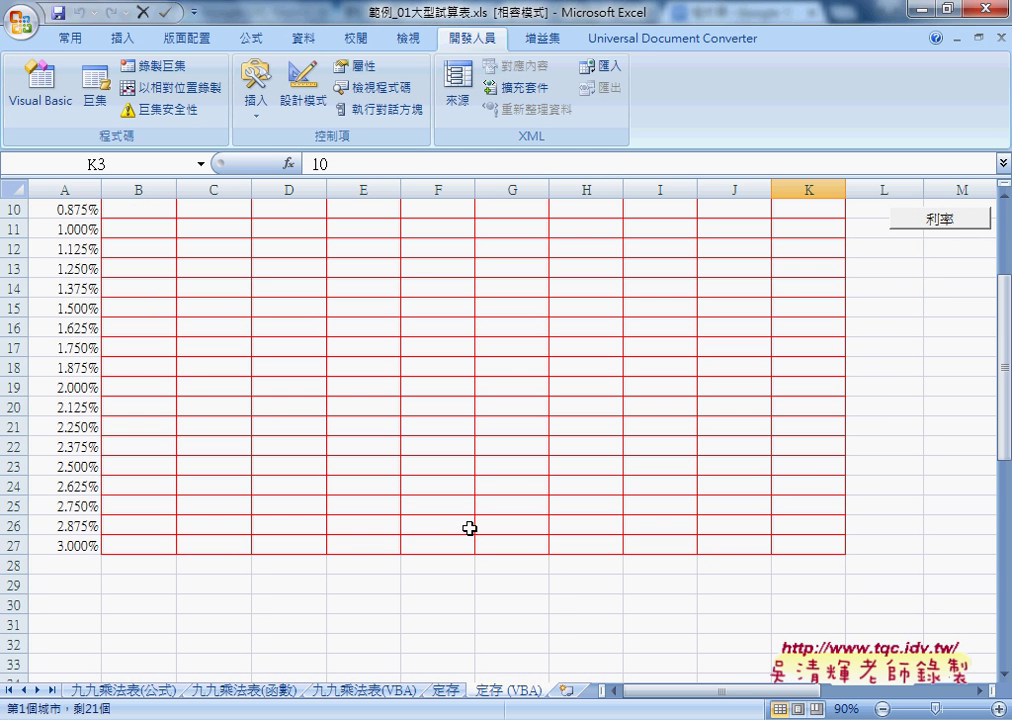
{"action": "left_click", "coordinate": [820, 545]}
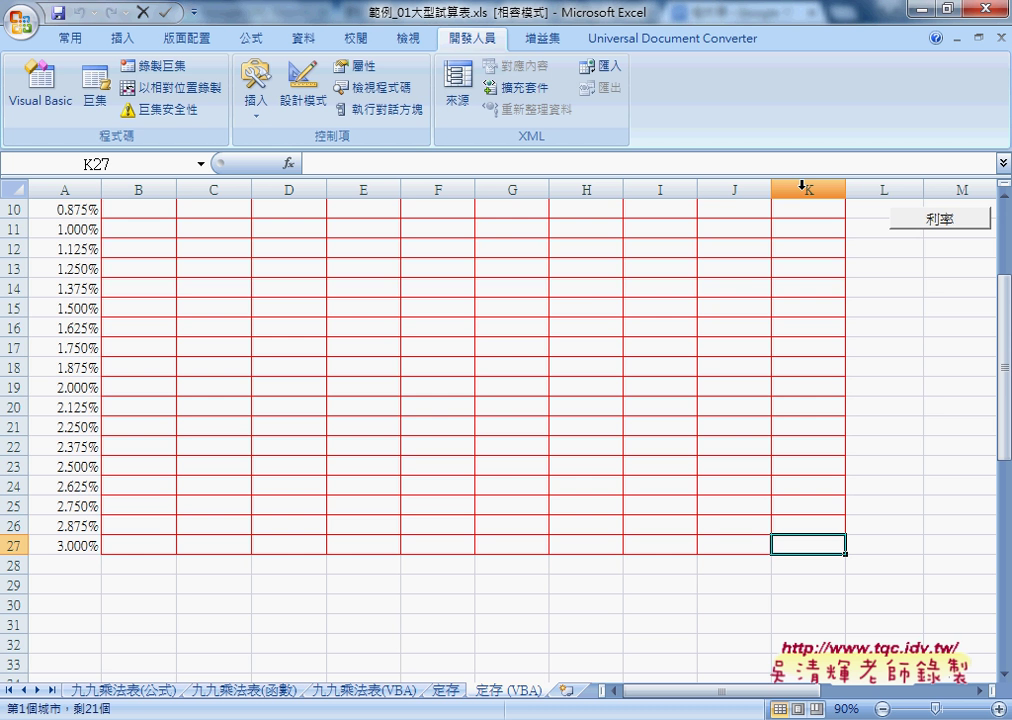
{"action": "scroll", "coordinate": [799, 188], "scroll_direction": "up", "scroll_amount": 3}
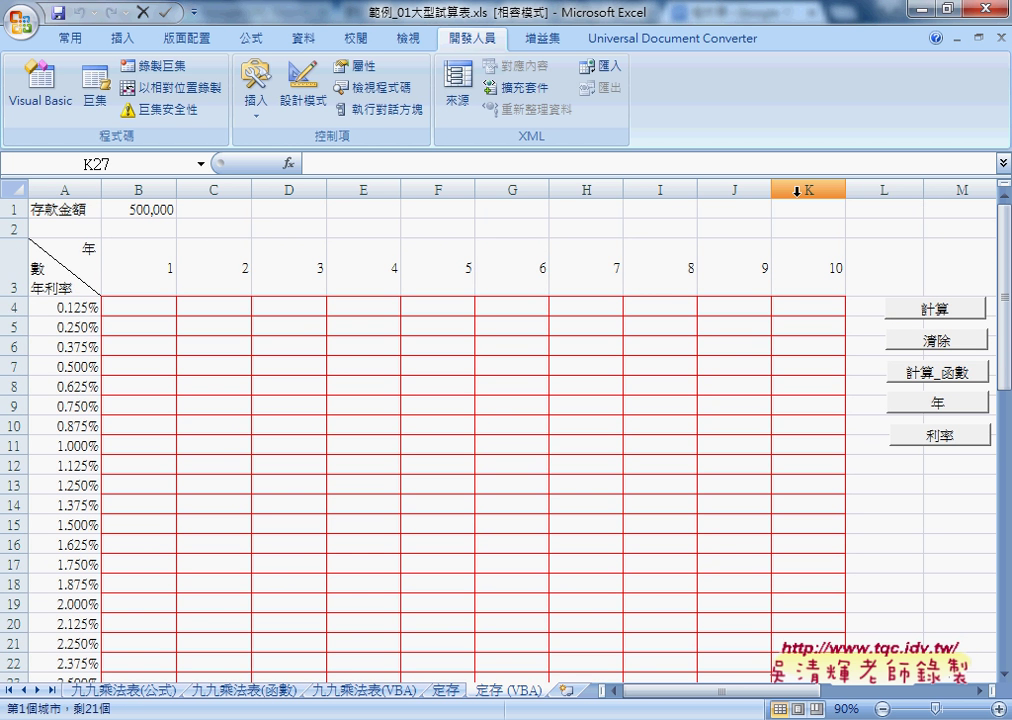
{"action": "scroll", "coordinate": [797, 190], "scroll_direction": "down", "scroll_amount": 2}
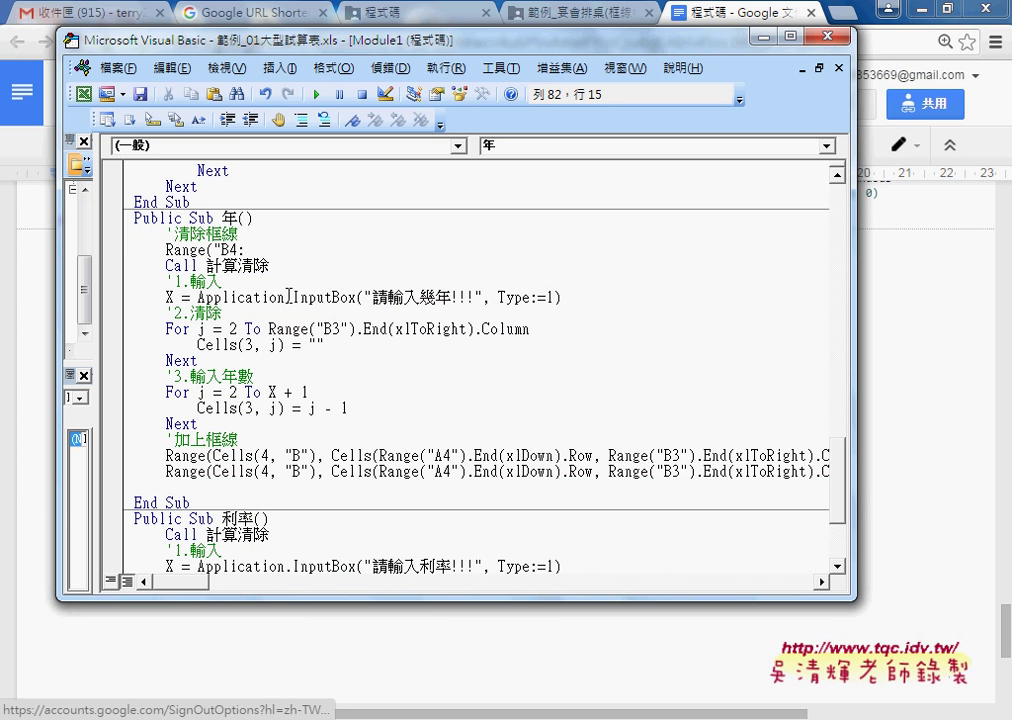
- Replace ("B4: with an opening parenthesis and check first data cell B4 on the sheet
{"action": "left_click_drag", "start_coordinate": [244, 250], "coordinate": [214, 250]}
{"action": "key", "text": "shift+Left"}
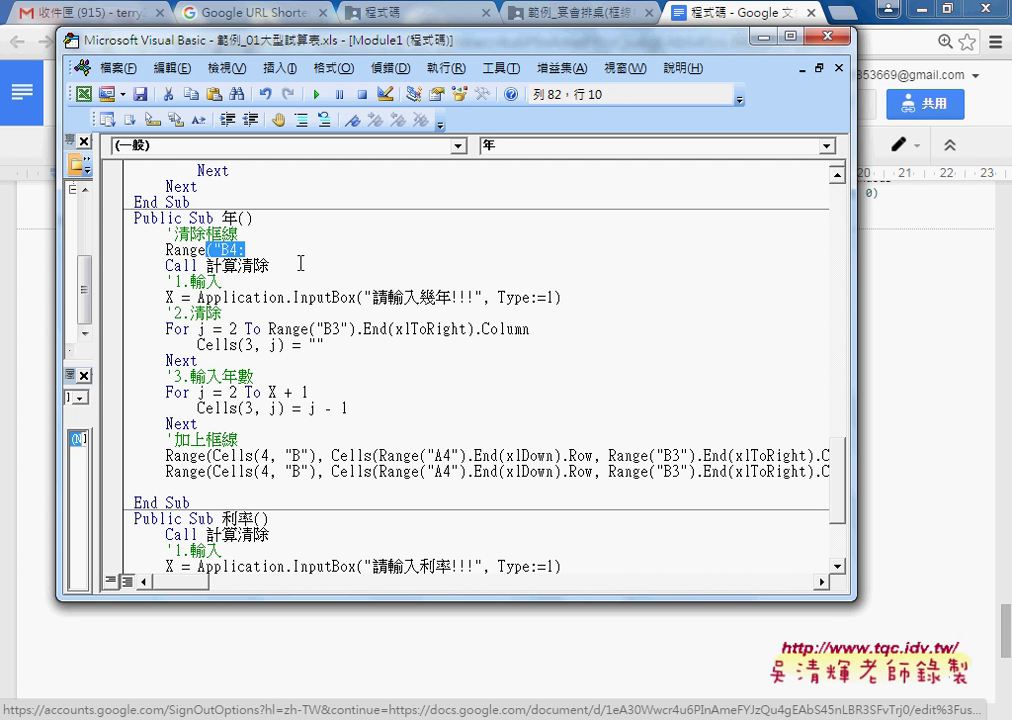
{"action": "type", "text": "("}
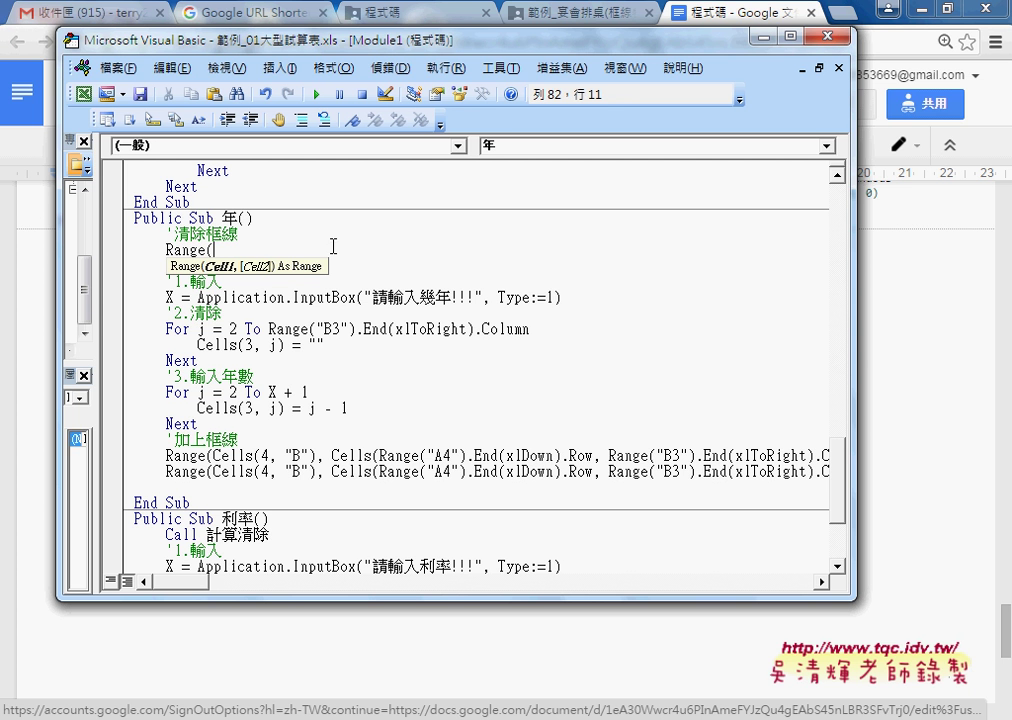
{"action": "left_click", "coordinate": [921, 9]}
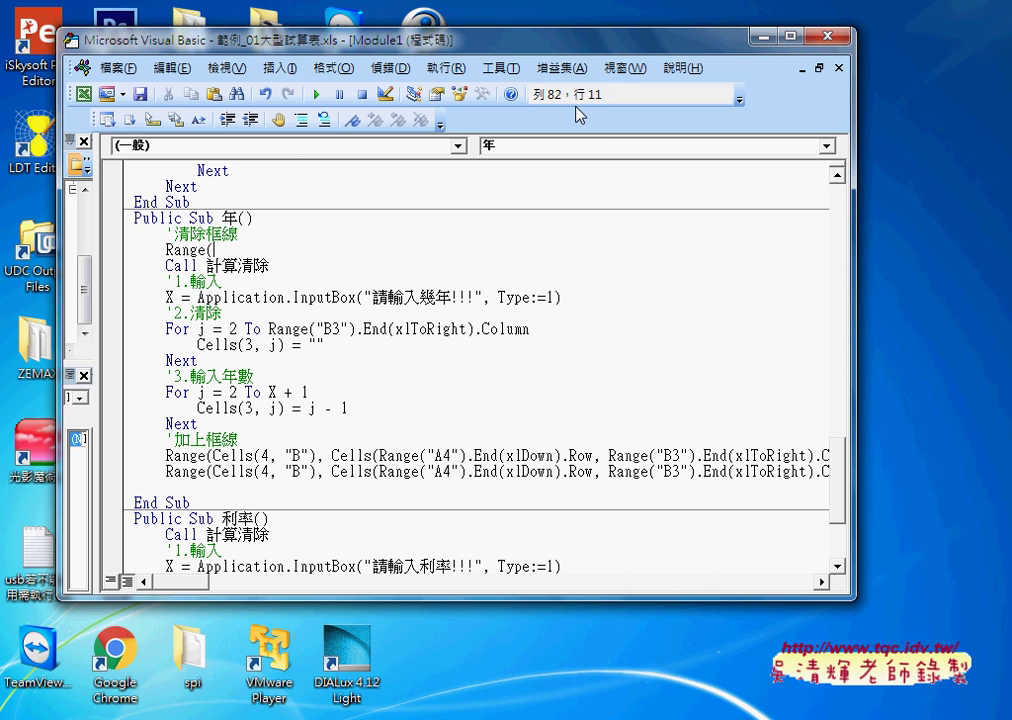
{"action": "mouse_move", "coordinate": [390, 715]}
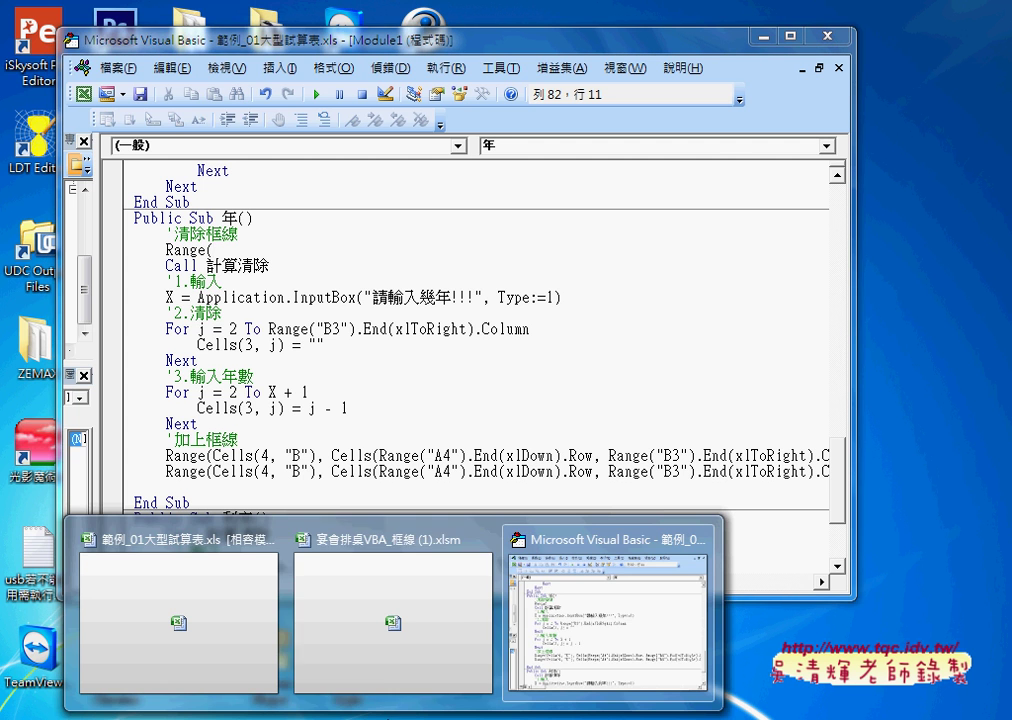
{"action": "left_click", "coordinate": [237, 650]}
{"action": "scroll", "coordinate": [500, 305], "scroll_direction": "up", "scroll_amount": 2}
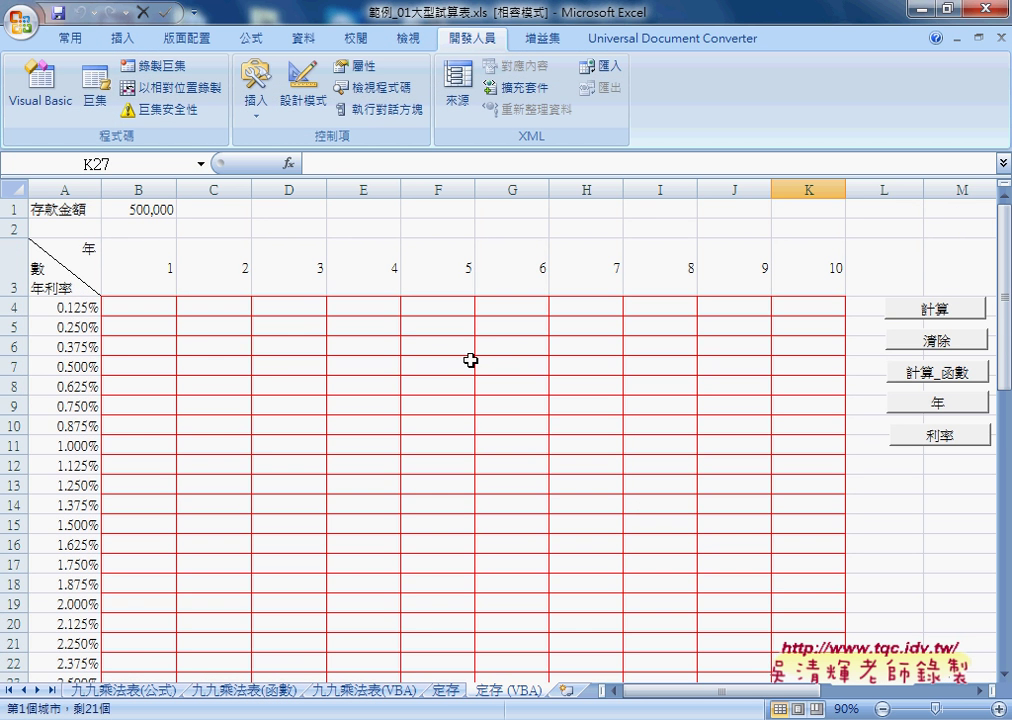
{"action": "left_click", "coordinate": [156, 307]}
{"action": "mouse_move", "coordinate": [390, 715]}
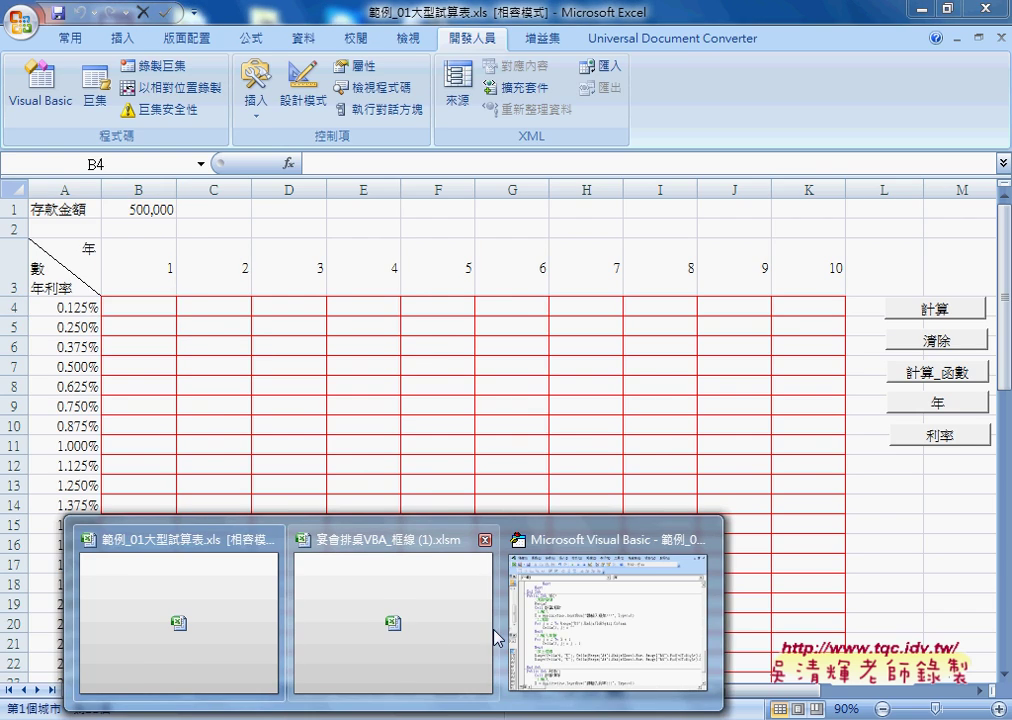
{"action": "left_click", "coordinate": [550, 627]}
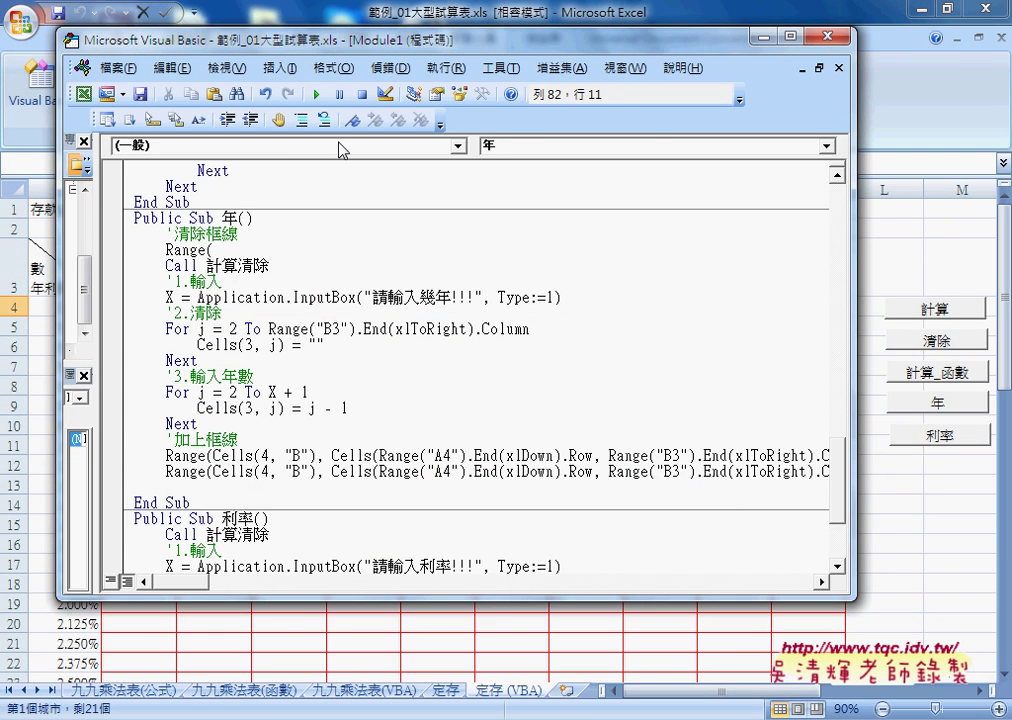
{"action": "left_click_drag", "start_coordinate": [342, 46], "coordinate": [563, 131]}
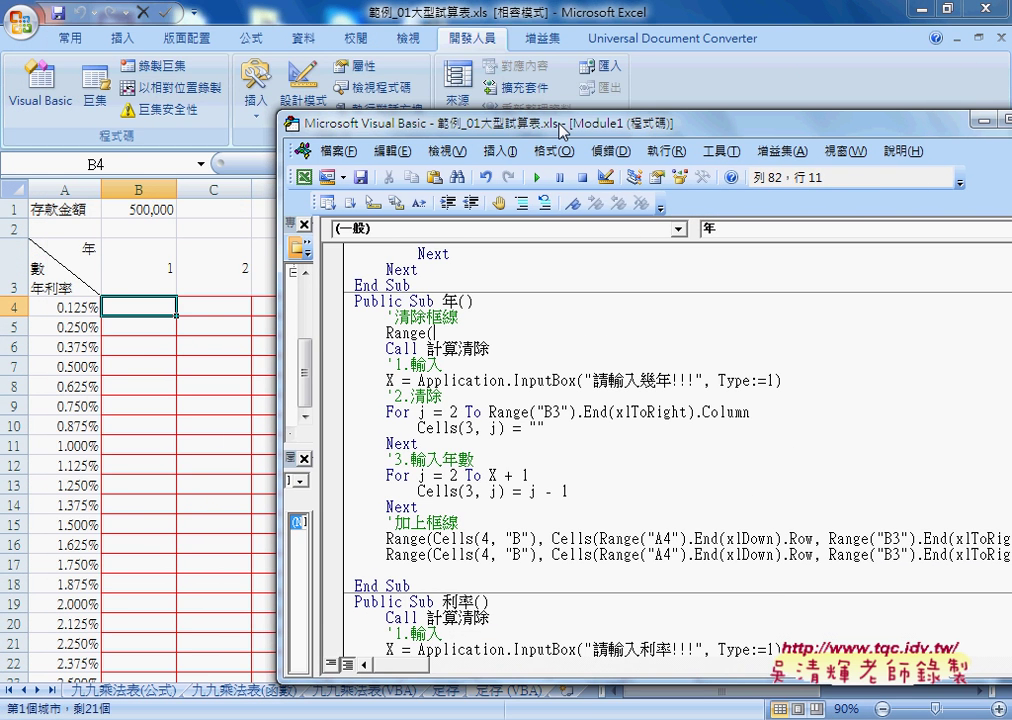
- Type cells(4,"B"),cells( as the range's start and end, fixing the ceels typo
{"action": "type", "text": "cee"}
{"action": "type", "text": "ls"}
{"action": "type", "text": "("}
{"action": "key", "text": "Left"}
{"action": "key", "text": "Left"}
{"action": "key", "text": "Left"}
{"action": "key", "text": "BackSpace"}
{"action": "type", "text": "l"}
{"action": "key", "text": "Right"}
{"action": "key", "text": "Right"}
{"action": "key", "text": "Right"}
{"action": "type", "text": "4,"}
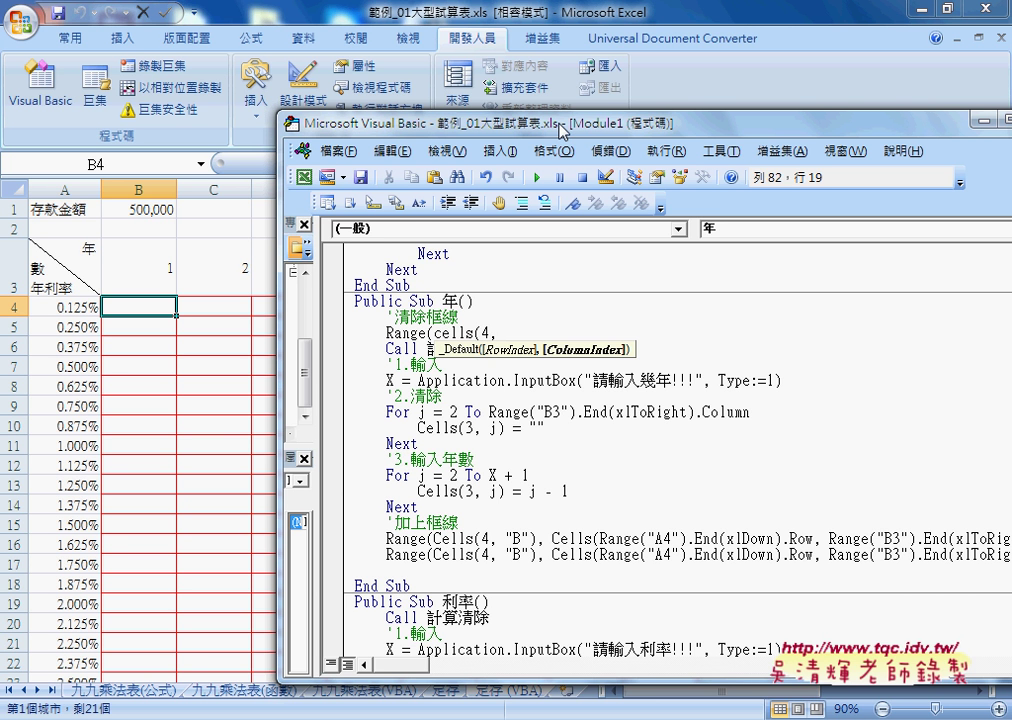
{"action": "type", "text": "\"B\""}
{"action": "type", "text": ")"}
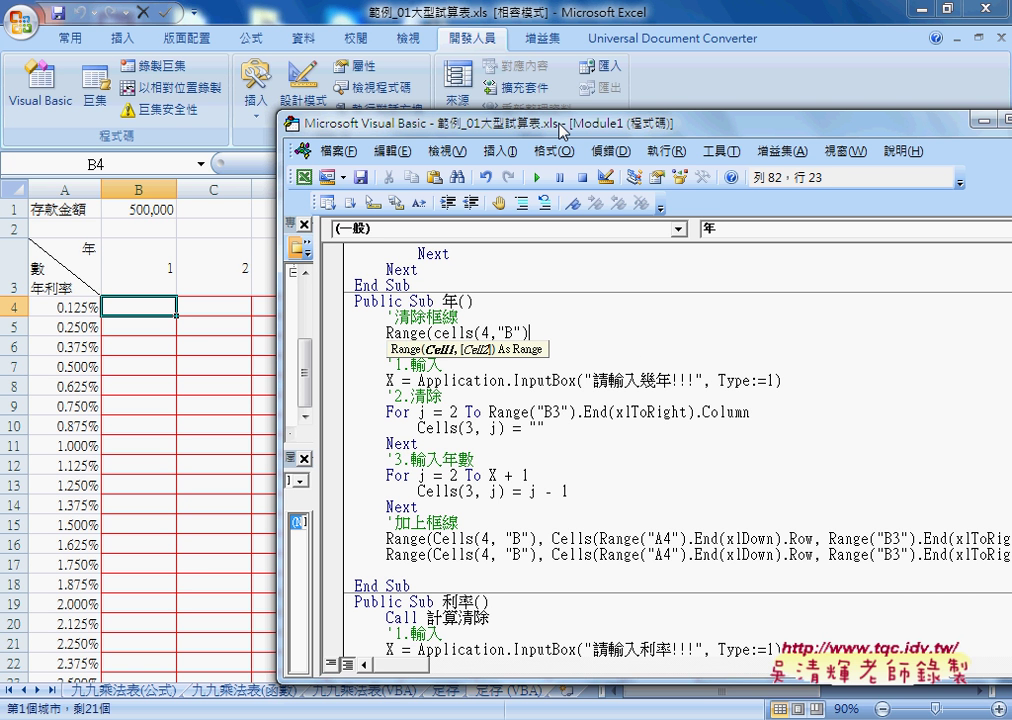
{"action": "type", "text": ","}
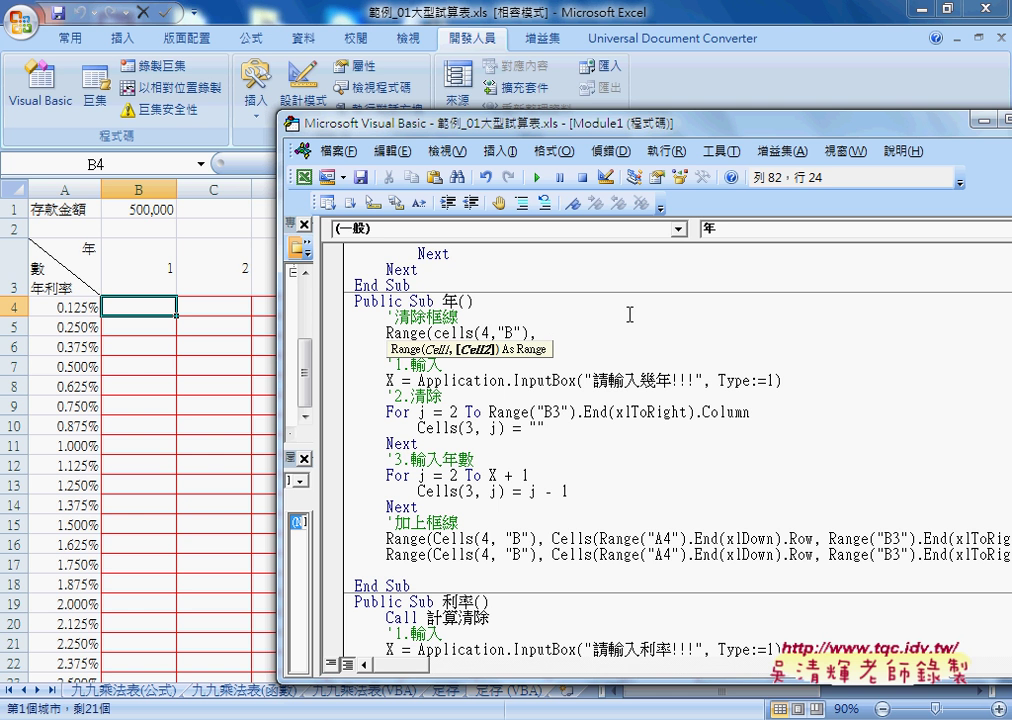
{"action": "type", "text": "cells"}
{"action": "type", "text": "("}
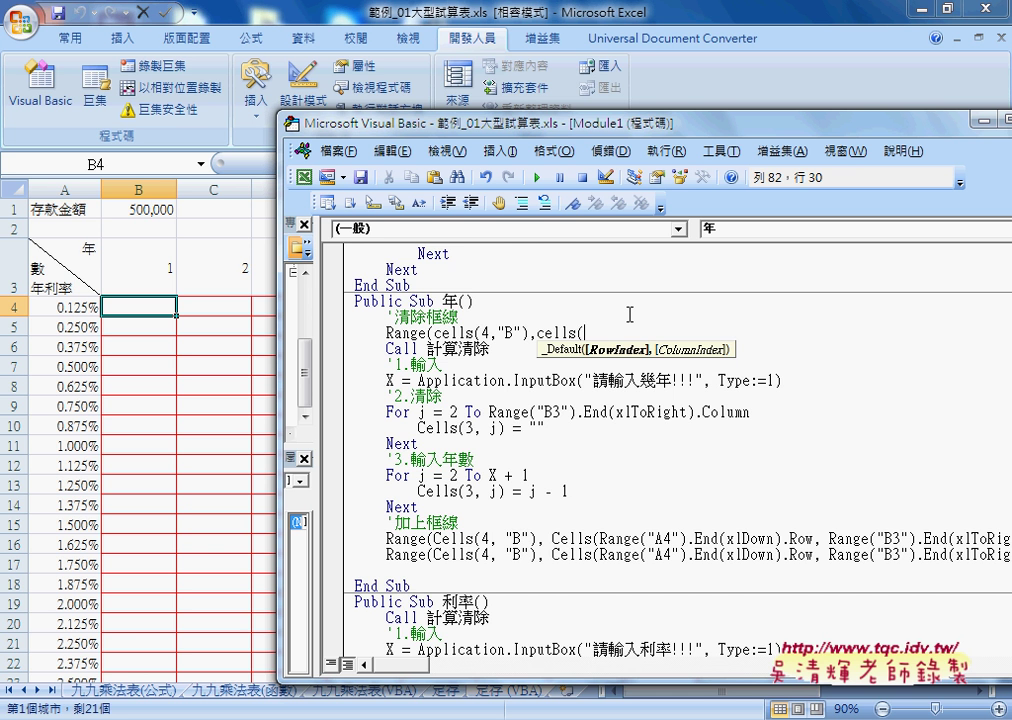
- Copy the End(xlDown).Row and End(xlToRight).Column expressions from 計算清除 into the line, comma-separated
{"action": "scroll", "coordinate": [630, 315], "scroll_direction": "up", "scroll_amount": 2}
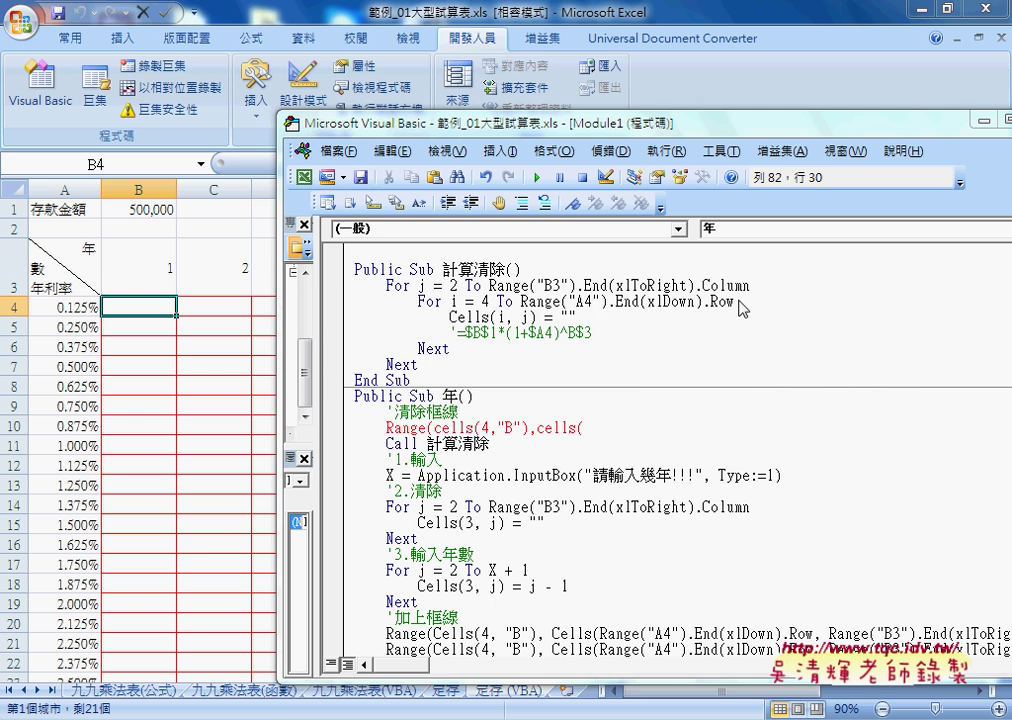
{"action": "left_click", "coordinate": [661, 308]}
{"action": "key", "text": "Return"}
{"action": "mouse_move", "coordinate": [521, 301]}
{"action": "left_mouse_down"}
{"action": "mouse_move", "coordinate": [735, 301]}
{"action": "mouse_move", "coordinate": [615, 436]}
{"action": "left_mouse_up"}
{"action": "type", "text": ","}
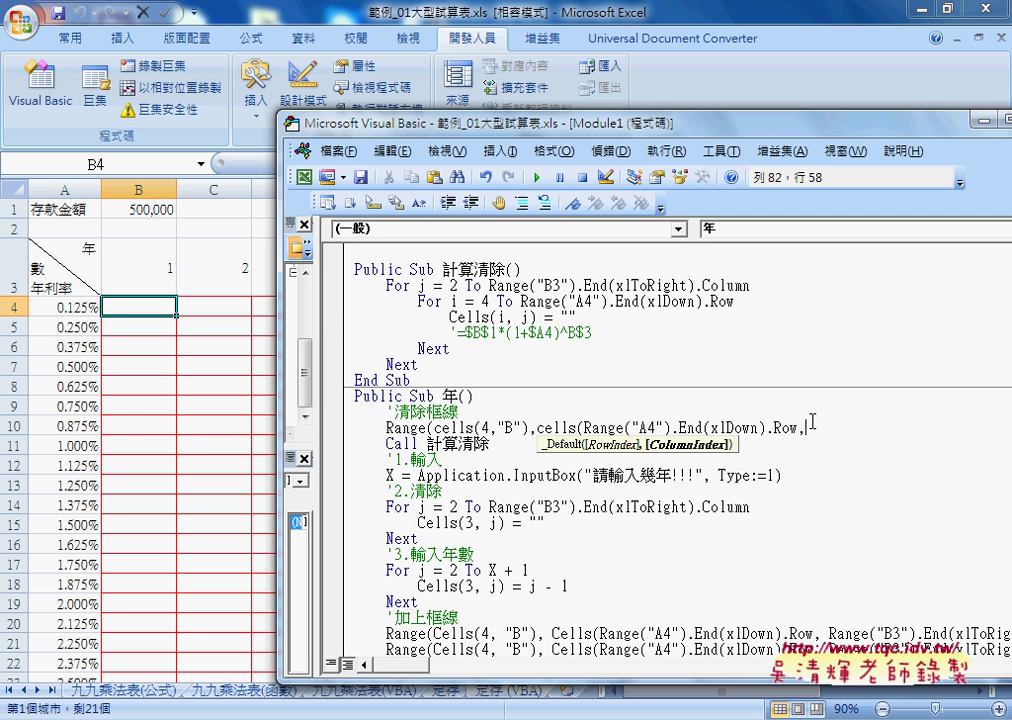
{"action": "left_click", "coordinate": [752, 295]}
{"action": "left_click", "coordinate": [511, 440]}
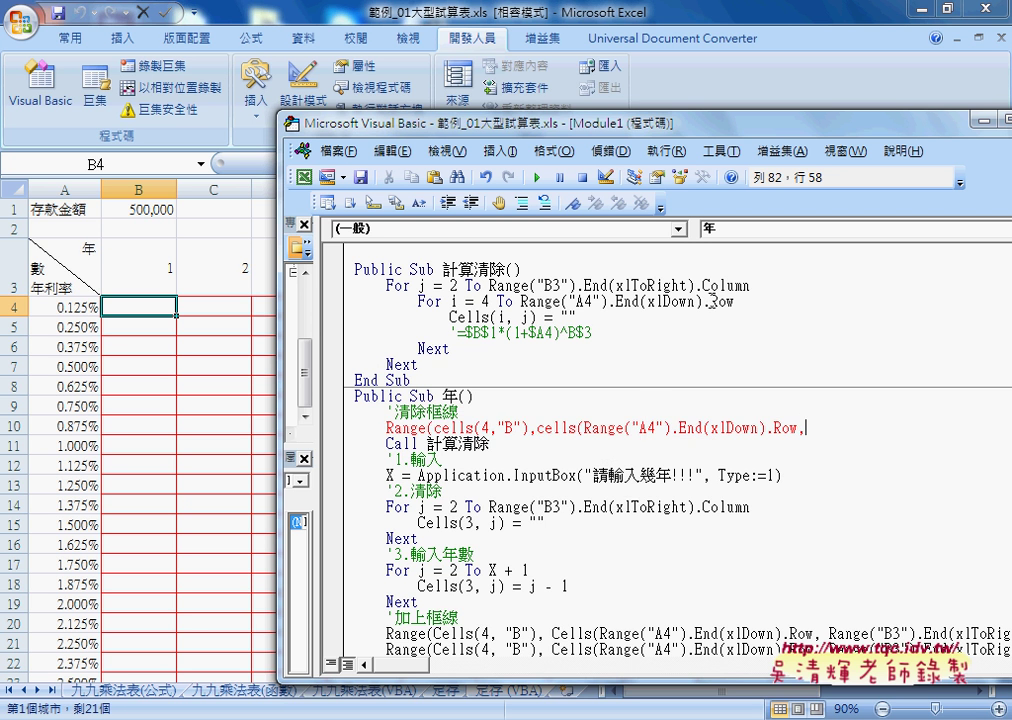
{"action": "left_click_drag", "start_coordinate": [750, 285], "coordinate": [489, 285]}
{"action": "key", "text": "ctrl+c"}
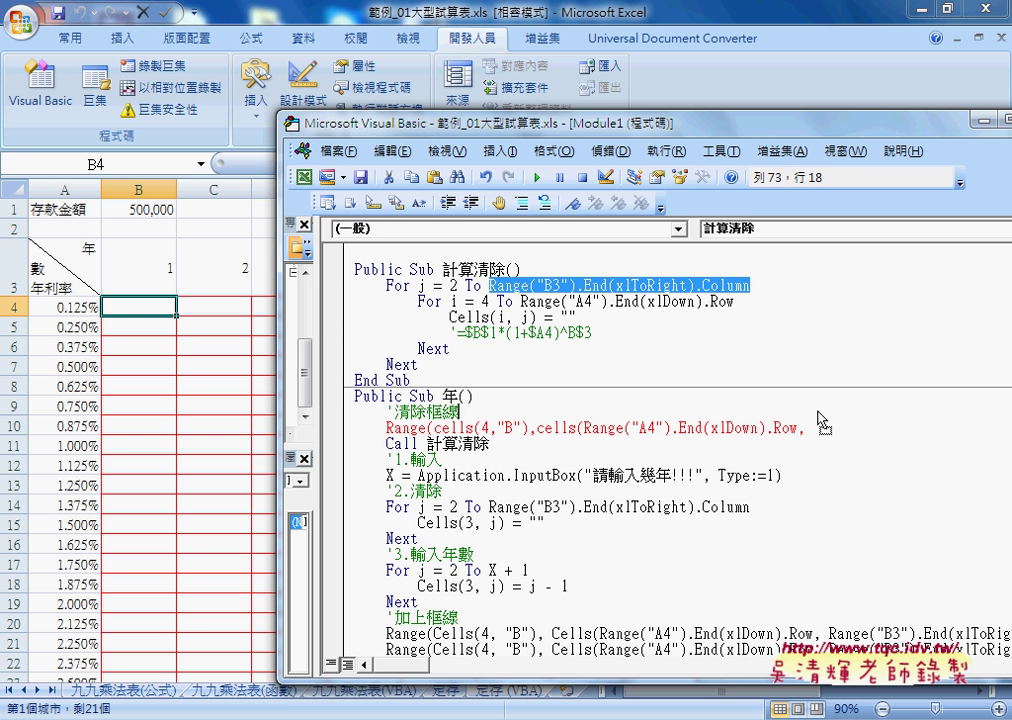
{"action": "left_click", "coordinate": [832, 430]}
{"action": "key", "text": "ctrl+v"}
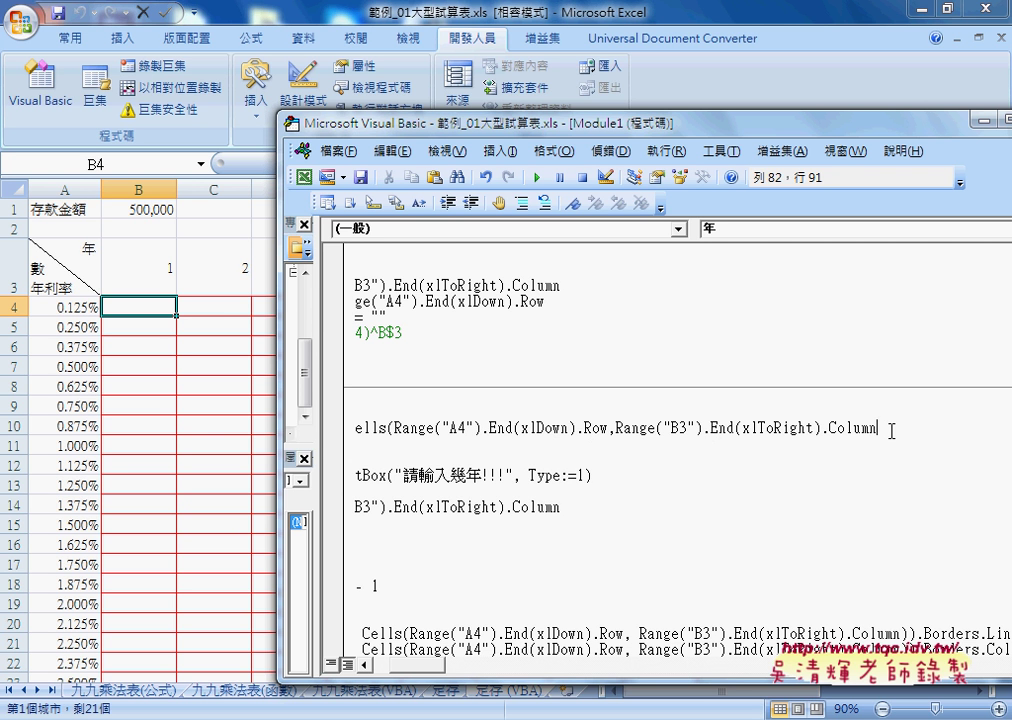
- Close the Range line and finish it with .Borders.LineStyle = xlNone using IntelliSense
{"action": "type", "text": "))"}
{"action": "type", "text": "."}
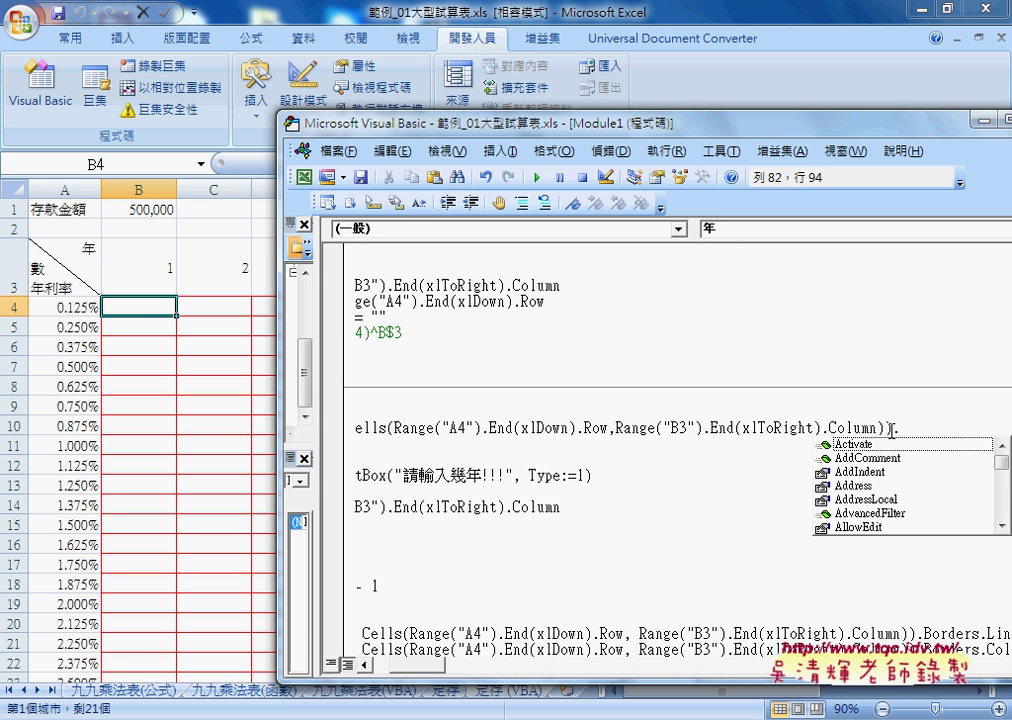
{"action": "type", "text": "b"}
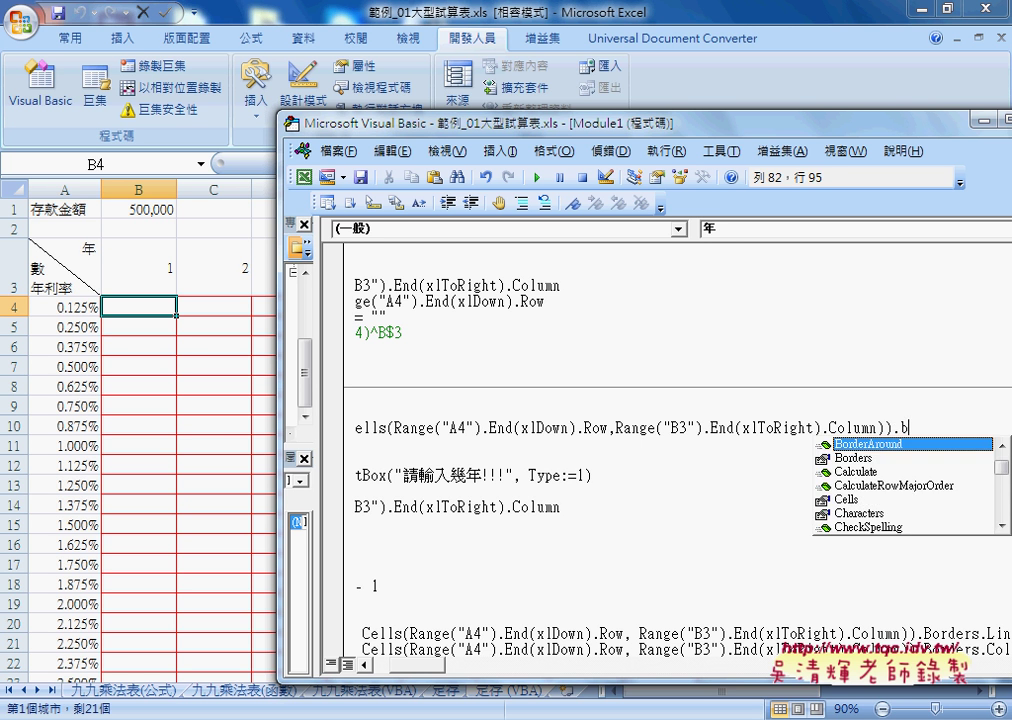
{"action": "type", "text": "o"}
{"action": "key", "text": "Down"}
{"action": "key", "text": "space"}
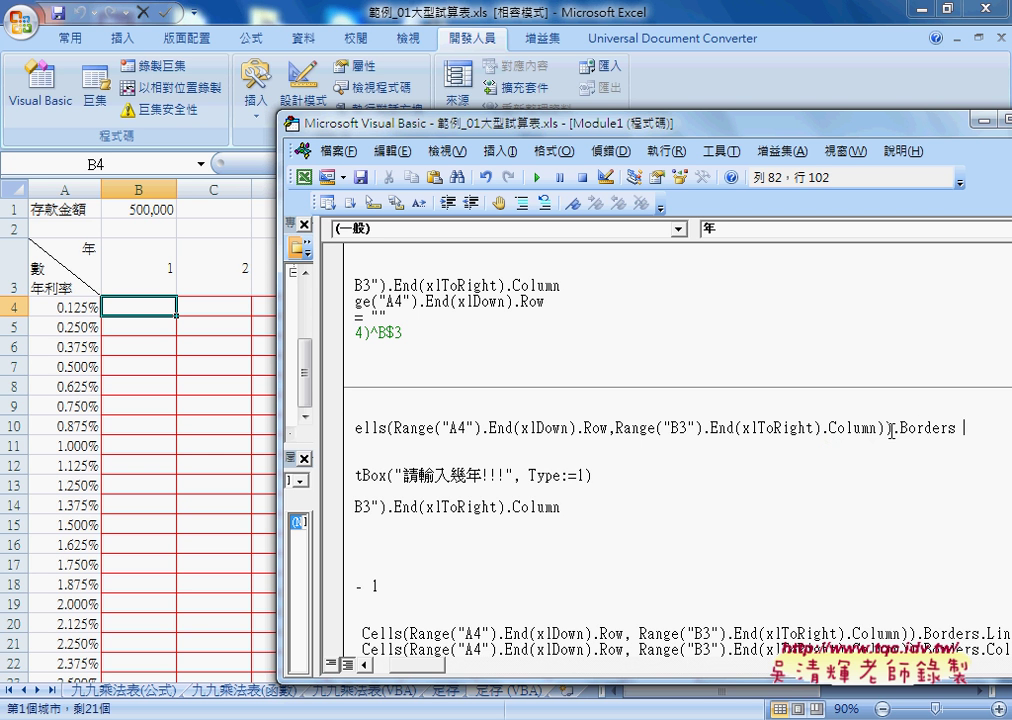
{"action": "key", "text": "BackSpace"}
{"action": "type", "text": ".l"}
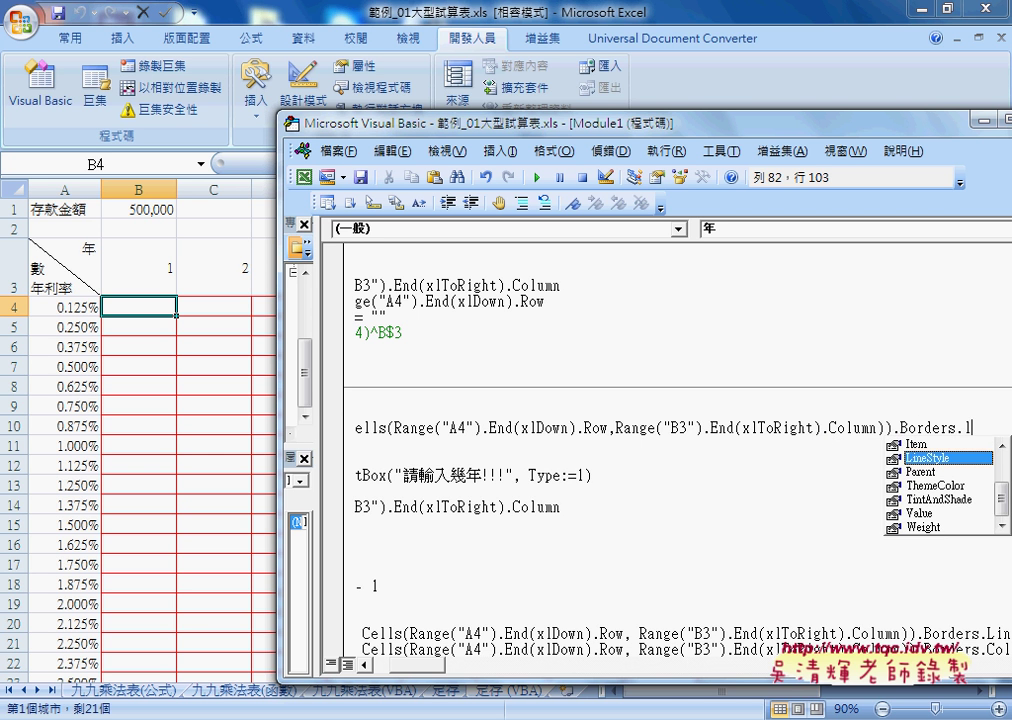
{"action": "key", "text": "space"}
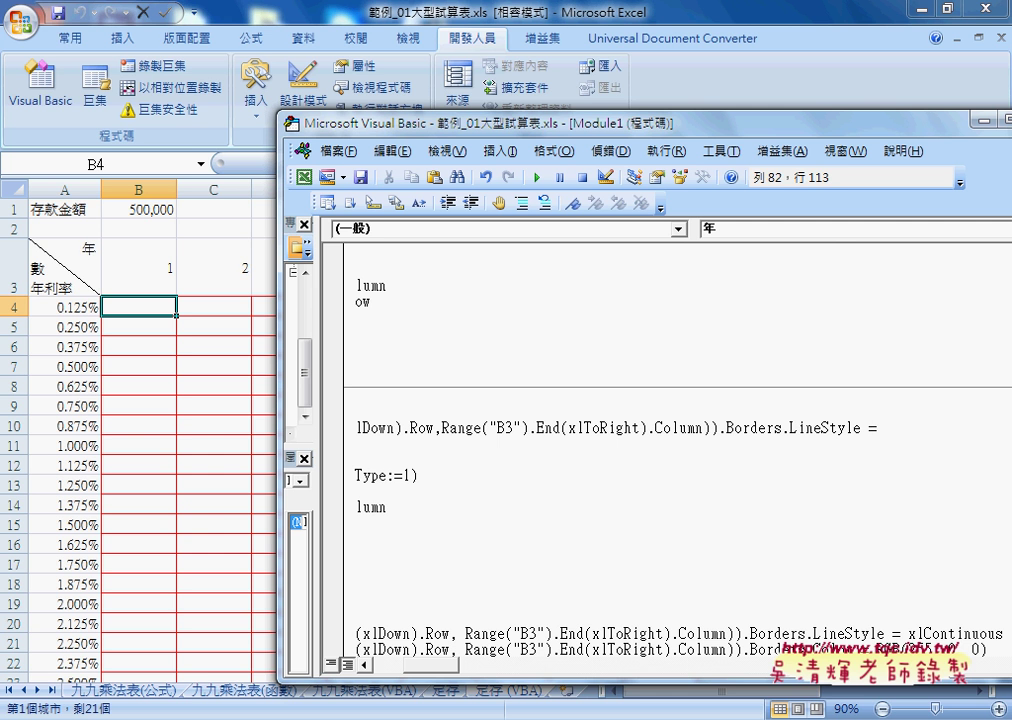
{"action": "type", "text": "xl"}
{"action": "type", "text": "n"}
{"action": "type", "text": "one"}
{"action": "key", "text": "Down"}
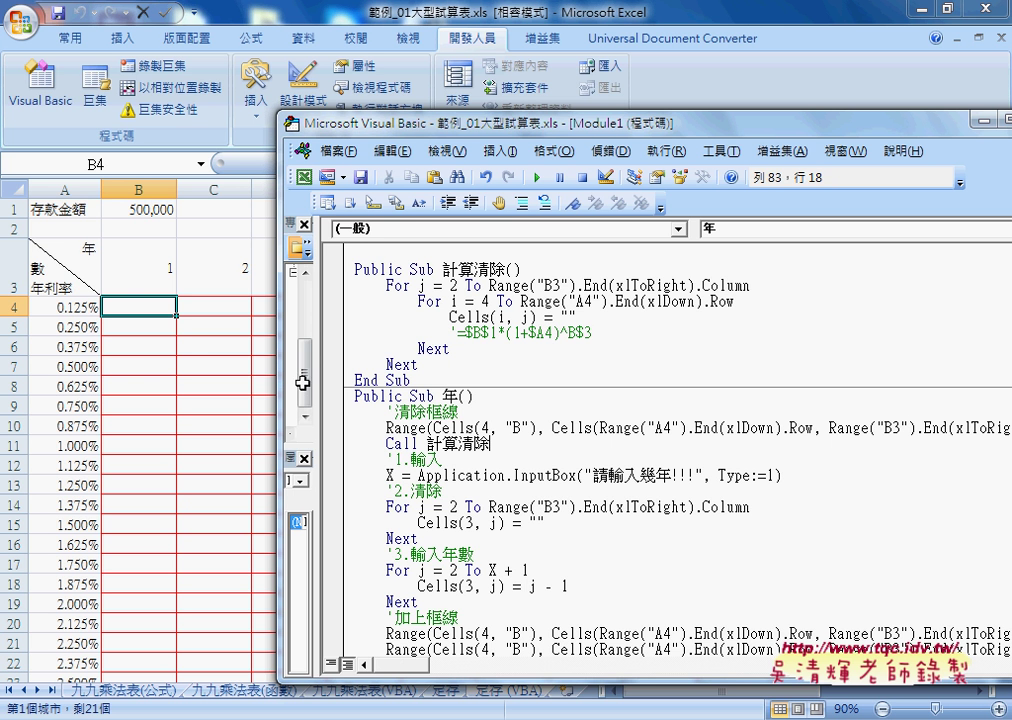
- Move the VBA editor to the top-left, widen it, and highlight the border-clearing range's last-cell expression
{"action": "left_click_drag", "start_coordinate": [456, 131], "coordinate": [212, 93]}
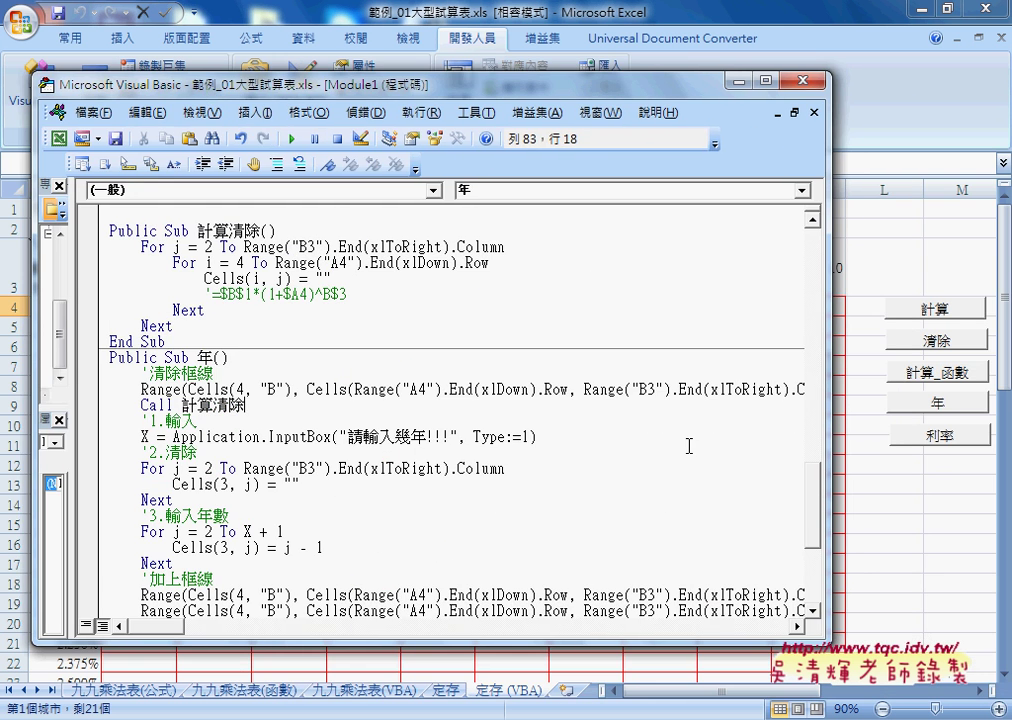
{"action": "left_click_drag", "start_coordinate": [830, 446], "coordinate": [990, 446]}
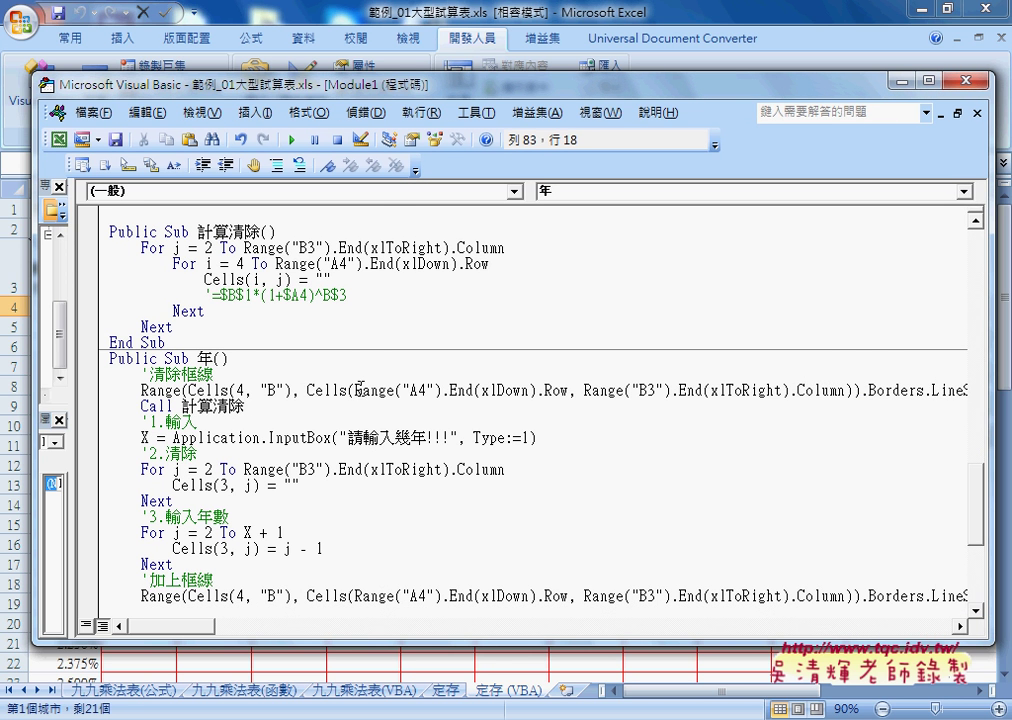
{"action": "mouse_move", "coordinate": [307, 391]}
{"action": "left_mouse_down"}
{"action": "mouse_move", "coordinate": [763, 402]}
{"action": "mouse_move", "coordinate": [862, 391]}
{"action": "left_mouse_up"}
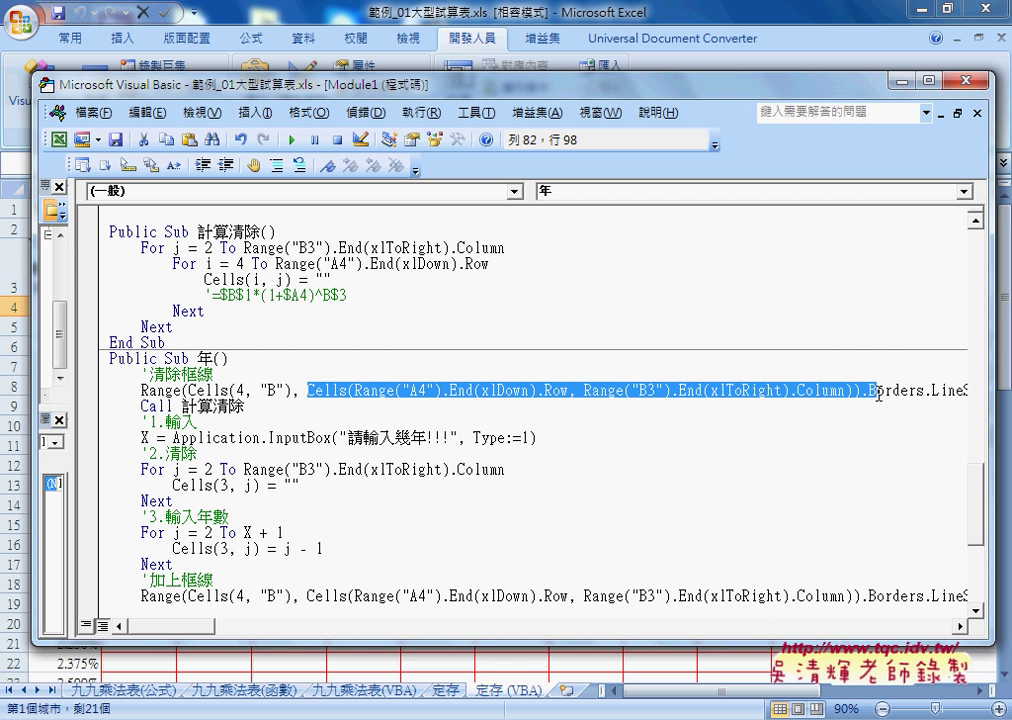
{"action": "left_click", "coordinate": [433, 391]}
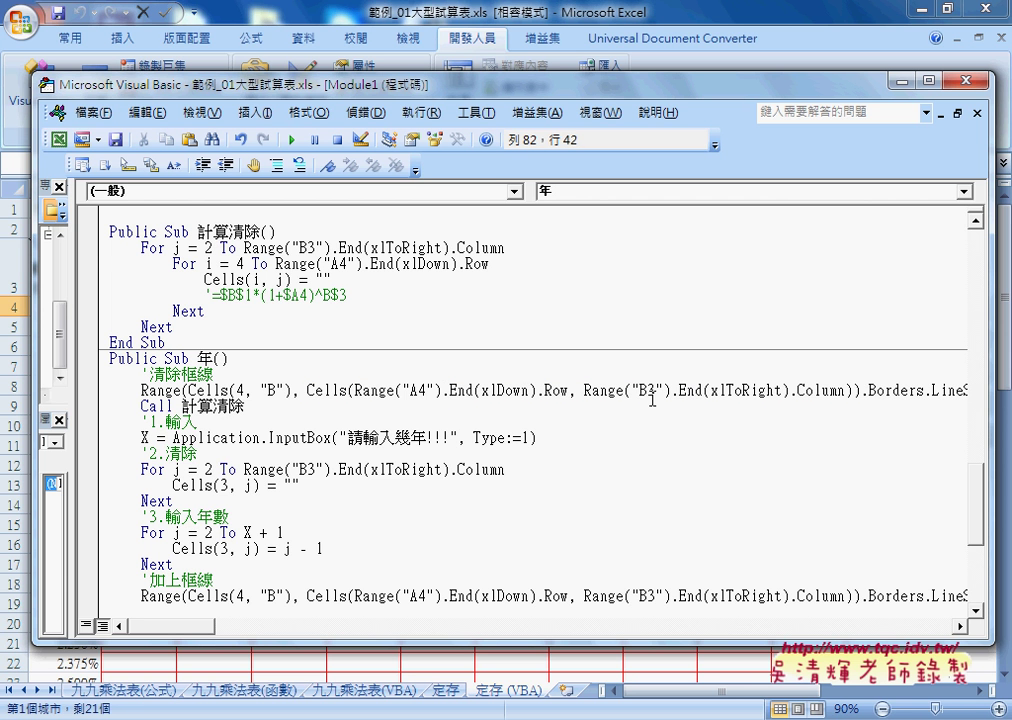
{"action": "left_click_drag", "start_coordinate": [852, 391], "coordinate": [307, 391]}
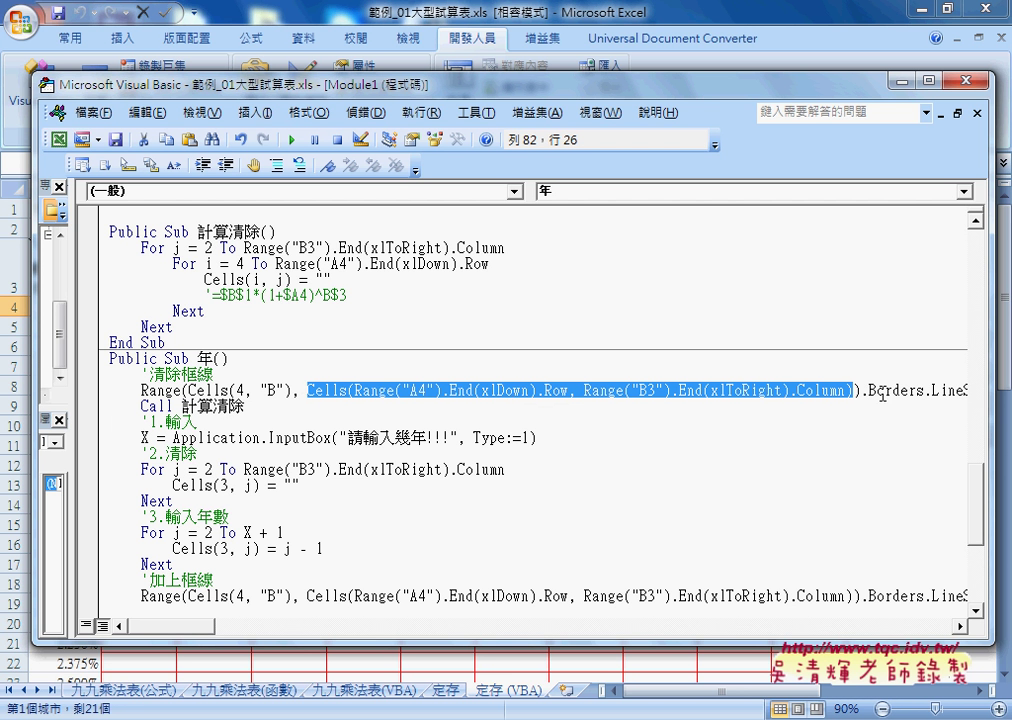
- Point out = xlContinuous and .Color = RGB(255, 0, 0) in the border-adding lines
{"action": "scroll", "coordinate": [921, 477], "scroll_direction": "down", "scroll_amount": 1}
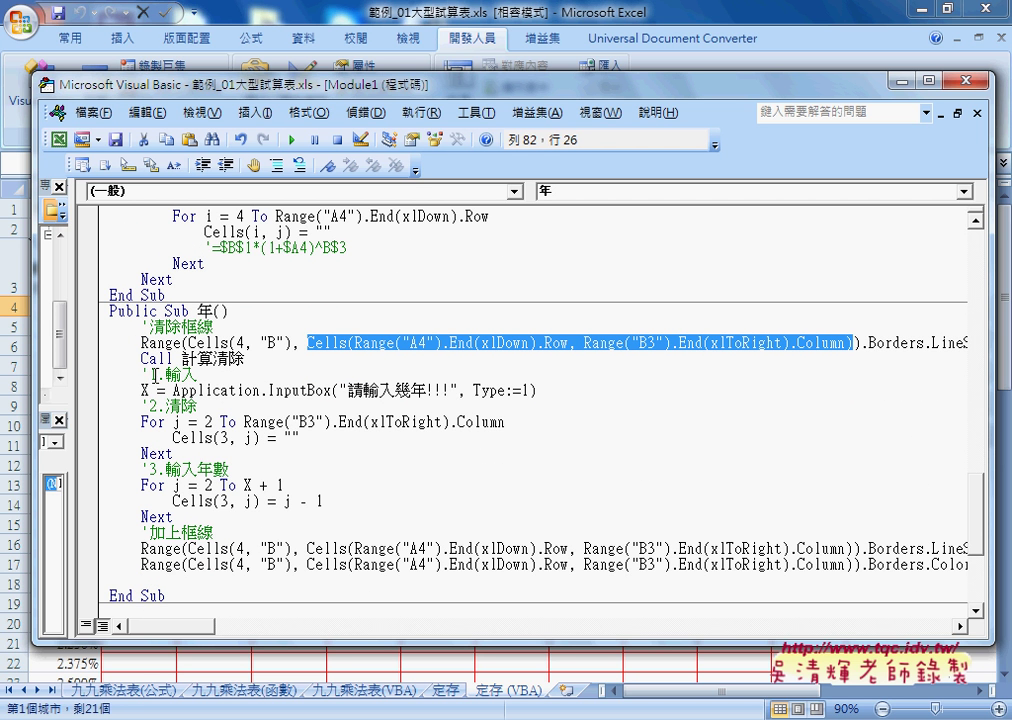
{"action": "left_click_drag", "start_coordinate": [175, 627], "coordinate": [199, 627]}
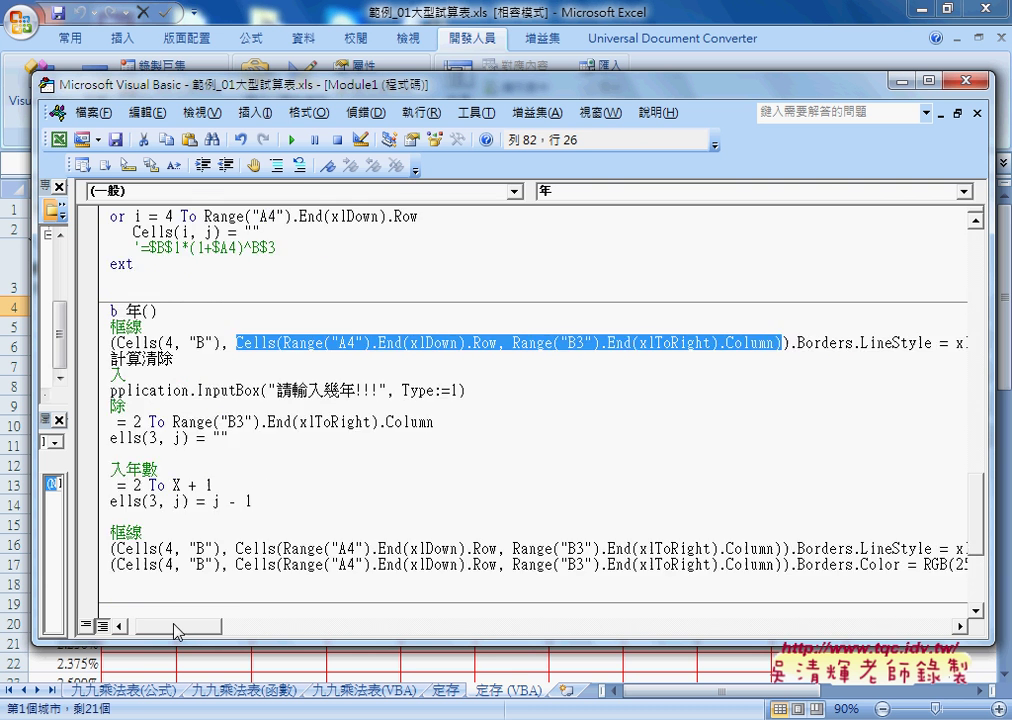
{"action": "left_click_drag", "start_coordinate": [766, 549], "coordinate": [878, 549]}
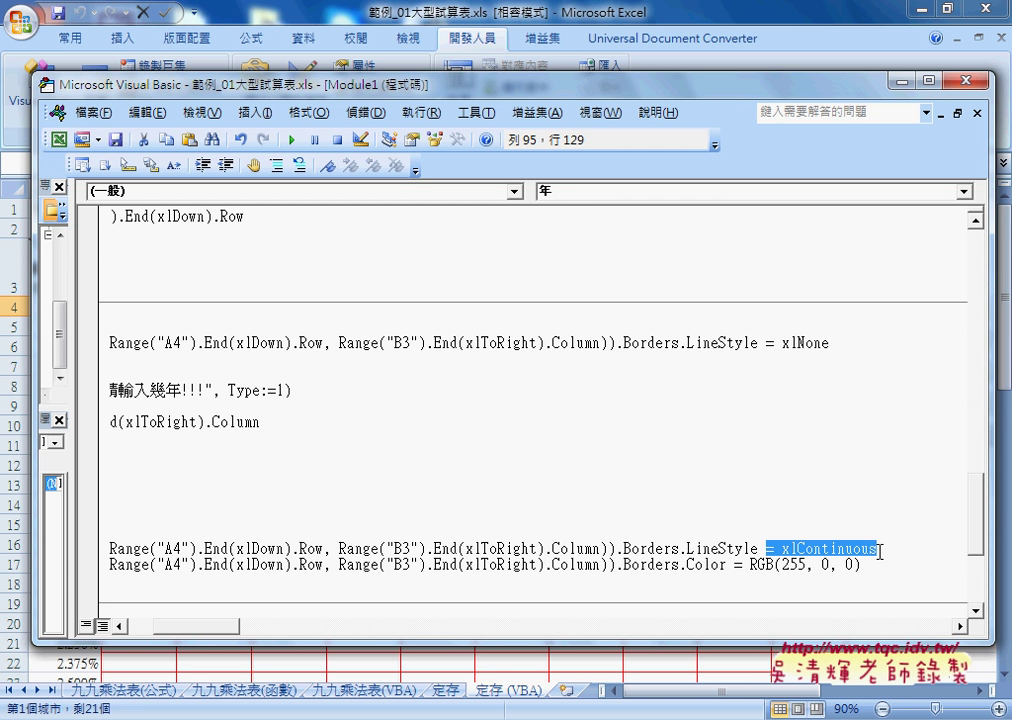
{"action": "left_click_drag", "start_coordinate": [680, 565], "coordinate": [869, 565]}
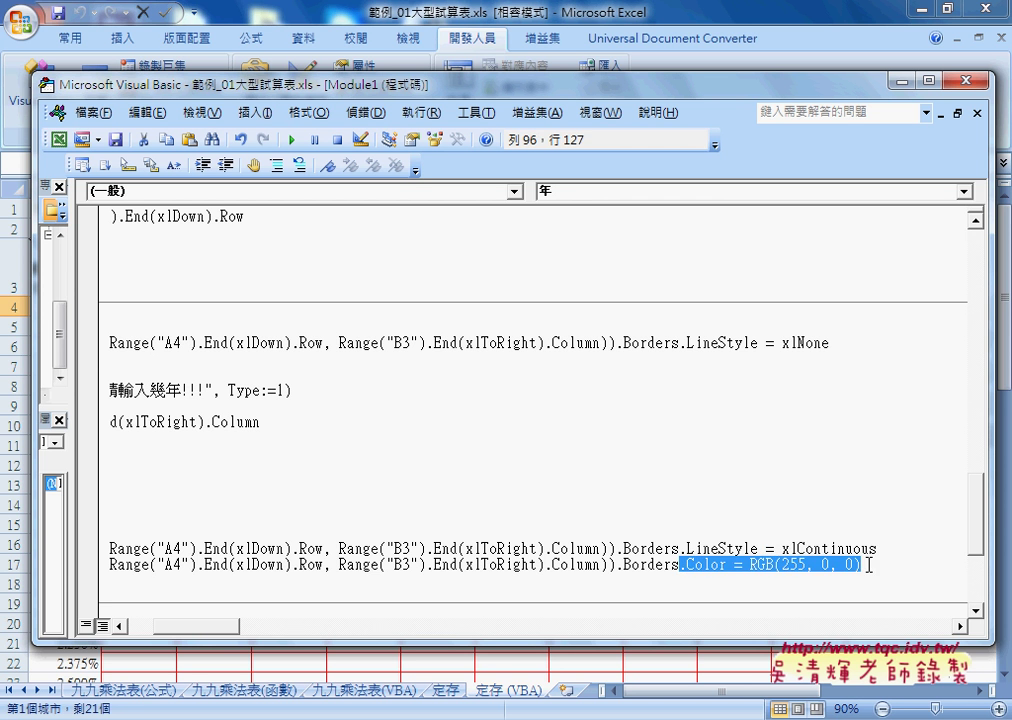
{"action": "left_click", "coordinate": [869, 565]}
{"action": "left_click", "coordinate": [588, 342]}
{"action": "left_click", "coordinate": [736, 565]}
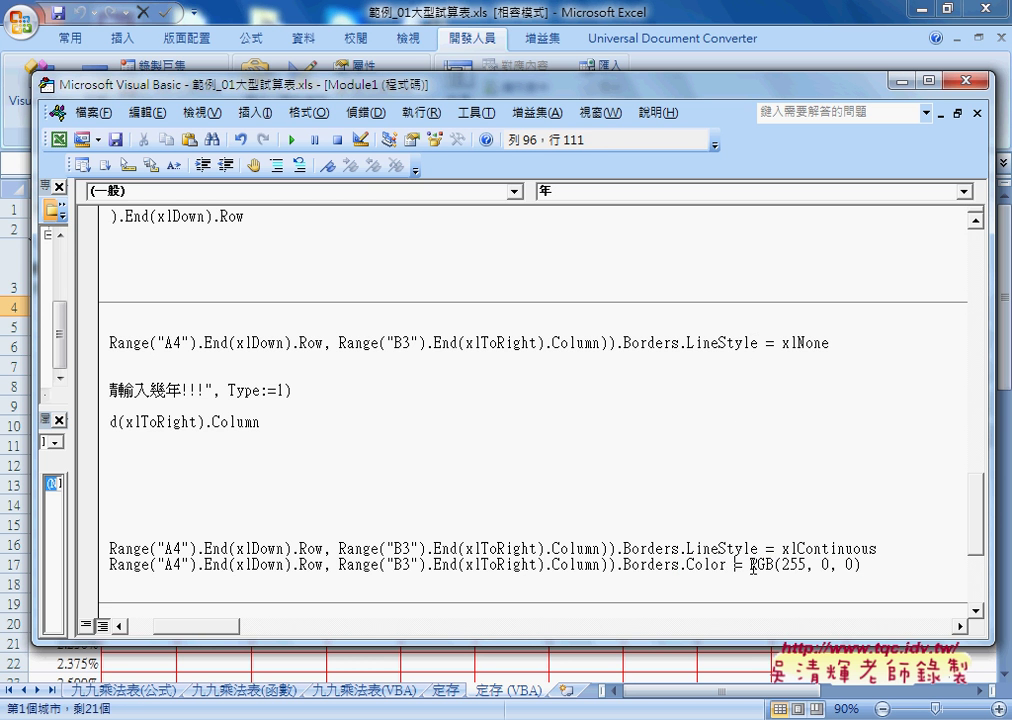
{"action": "left_click", "coordinate": [748, 388]}
- Select the '加上框線 block of border-adding lines and scroll through the 年 macro code
{"action": "left_click_drag", "start_coordinate": [200, 626], "coordinate": [160, 626]}
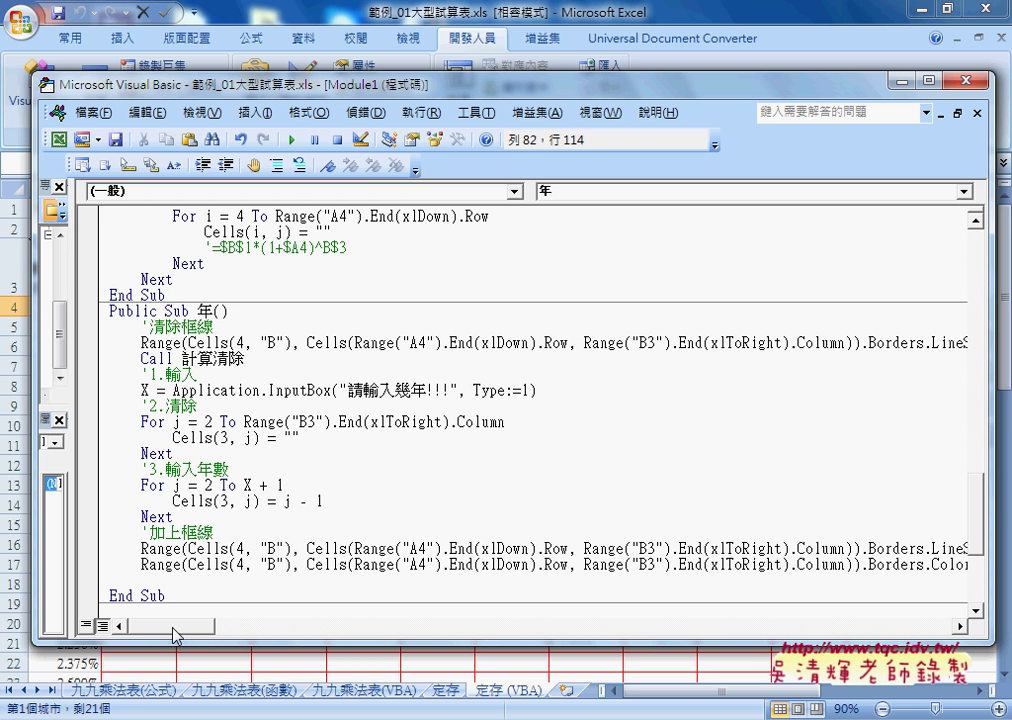
{"action": "left_click_drag", "start_coordinate": [92, 533], "coordinate": [95, 572]}
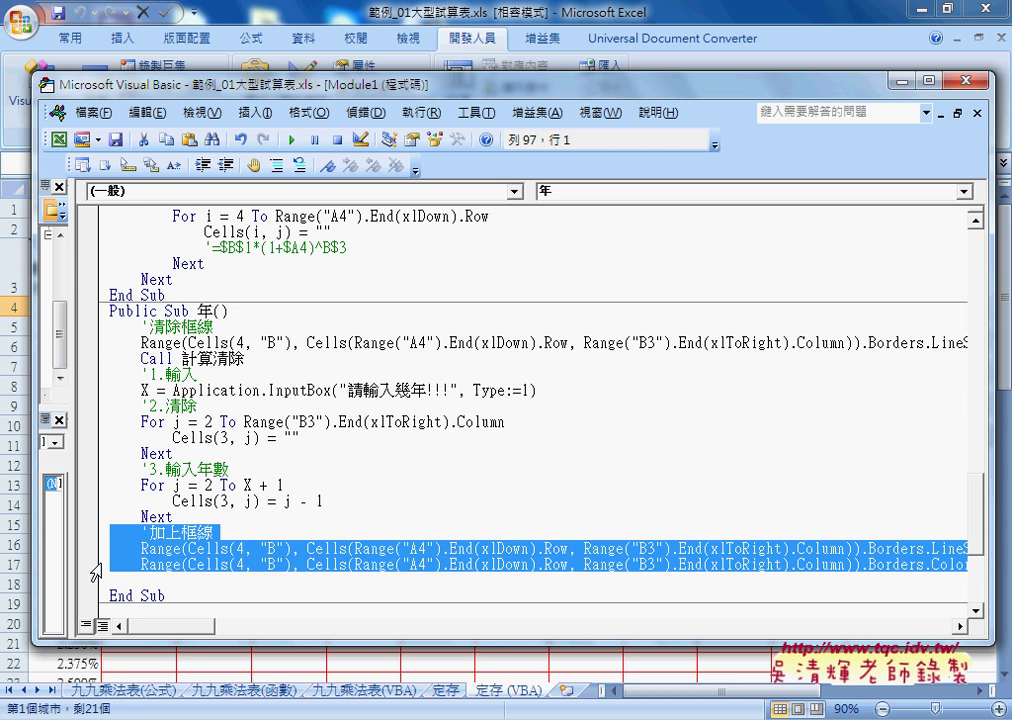
{"action": "scroll", "coordinate": [99, 511], "scroll_direction": "up", "scroll_amount": 2}
{"action": "scroll", "coordinate": [150, 512], "scroll_direction": "down", "scroll_amount": 3}
{"action": "scroll", "coordinate": [219, 517], "scroll_direction": "down", "scroll_amount": 2}
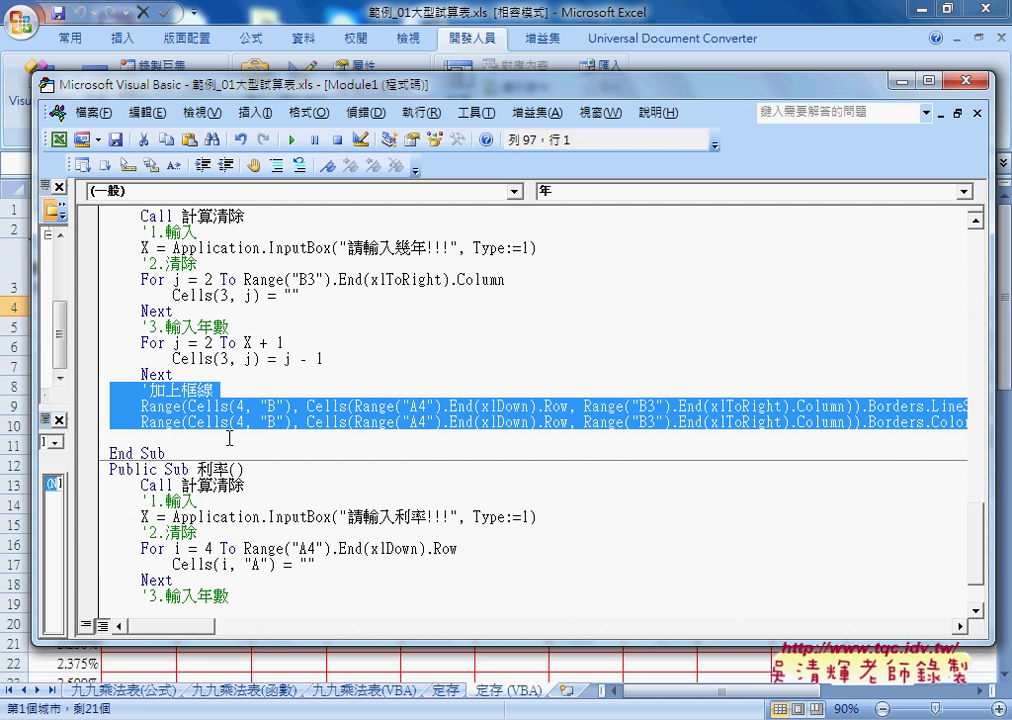
{"action": "scroll", "coordinate": [203, 230], "scroll_direction": "up", "scroll_amount": 1}
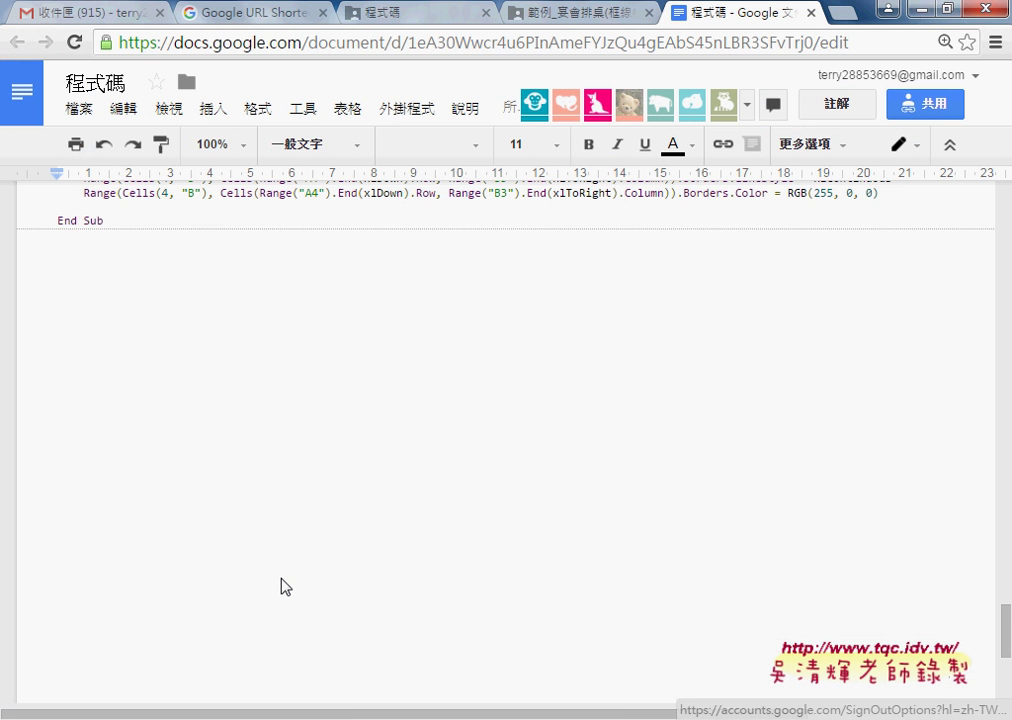
{"action": "scroll", "coordinate": [281, 586], "scroll_direction": "up", "scroll_amount": 2}
- Give the Range … Borders.LineStyle = xlNone line a yellow highlight in the 程式碼 document
{"action": "scroll", "coordinate": [281, 586], "scroll_direction": "up", "scroll_amount": 1}
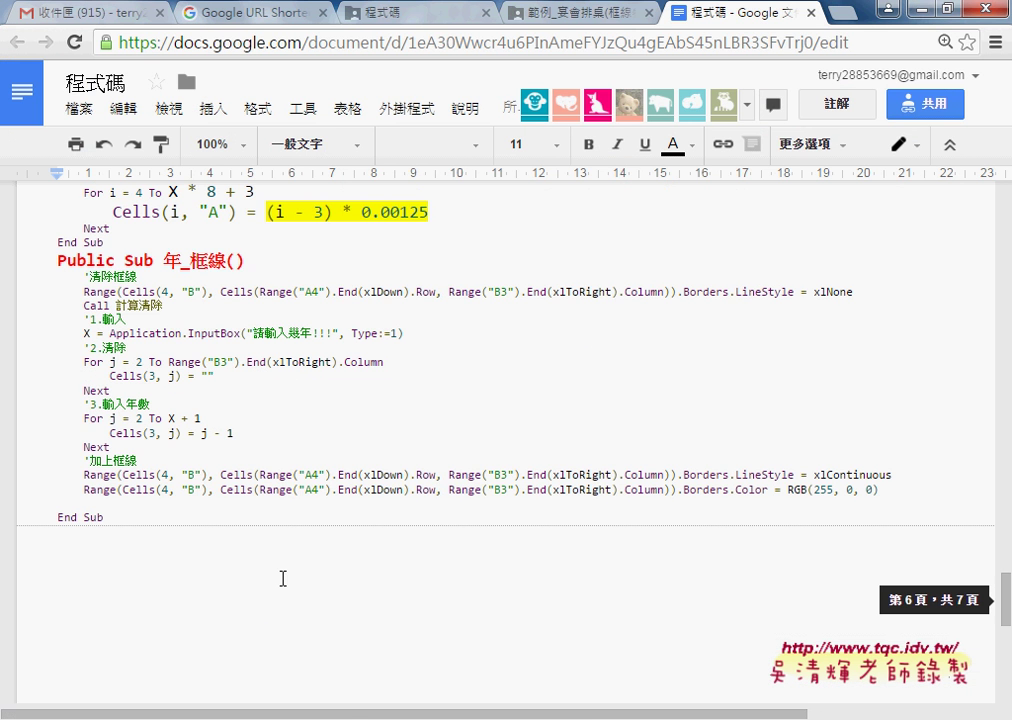
{"action": "scroll", "coordinate": [198, 452], "scroll_direction": "up", "scroll_amount": 1}
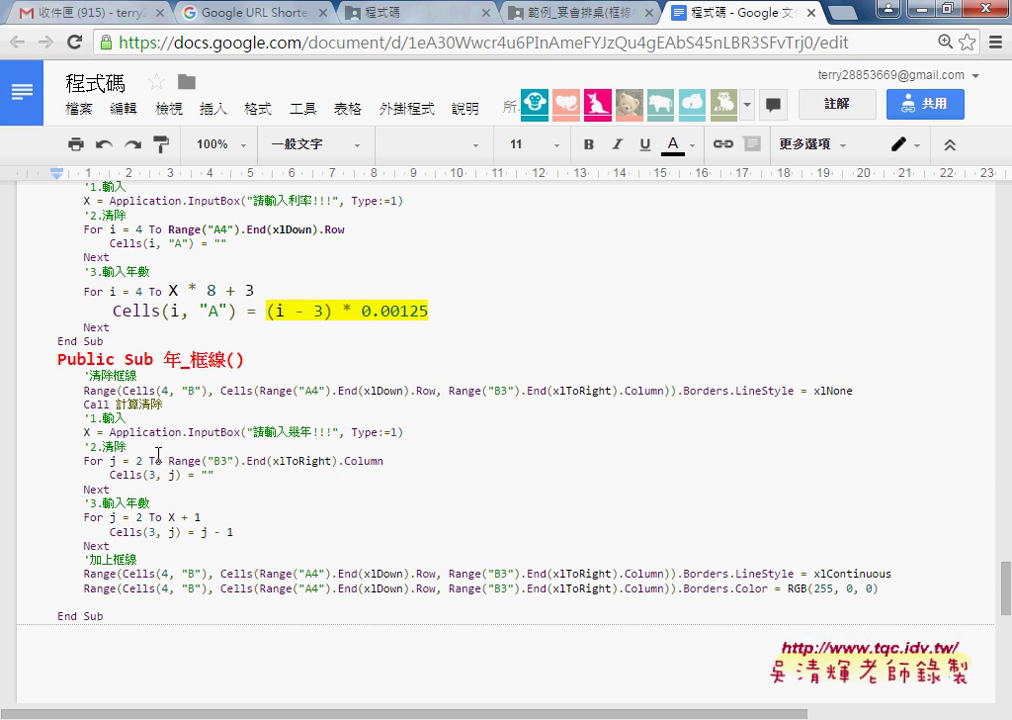
{"action": "left_click_drag", "start_coordinate": [180, 360], "coordinate": [208, 362]}
{"action": "mouse_move", "coordinate": [84, 390]}
{"action": "left_mouse_down"}
{"action": "mouse_move", "coordinate": [775, 402]}
{"action": "mouse_move", "coordinate": [865, 391]}
{"action": "left_mouse_up"}
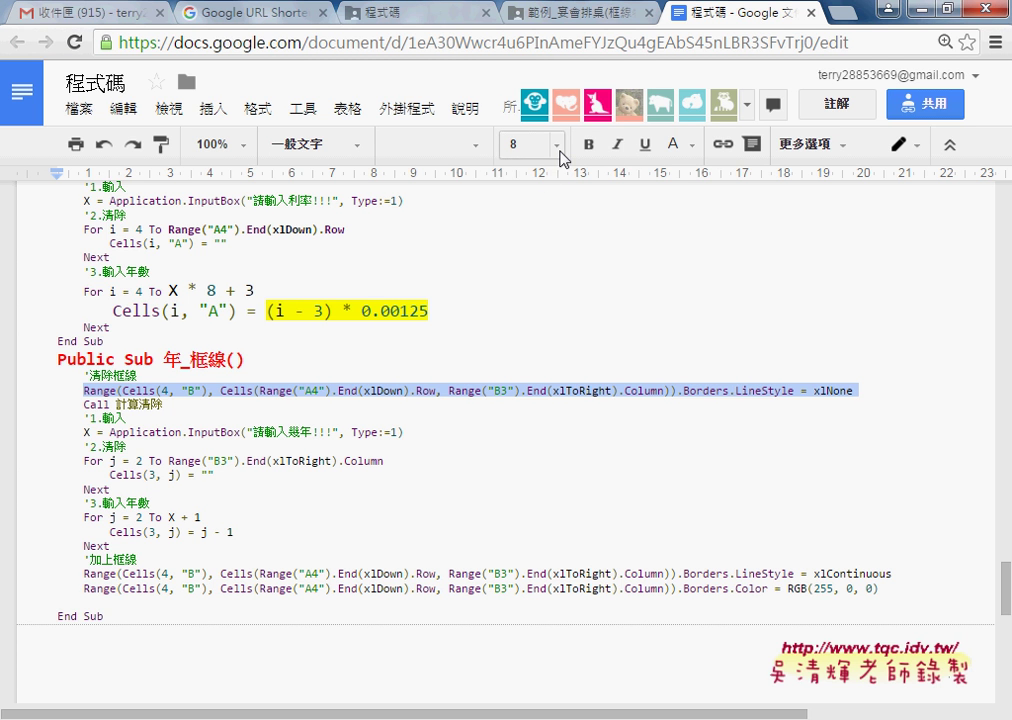
{"action": "left_click", "coordinate": [675, 144]}
{"action": "left_click", "coordinate": [818, 188]}
{"action": "left_click", "coordinate": [743, 278]}
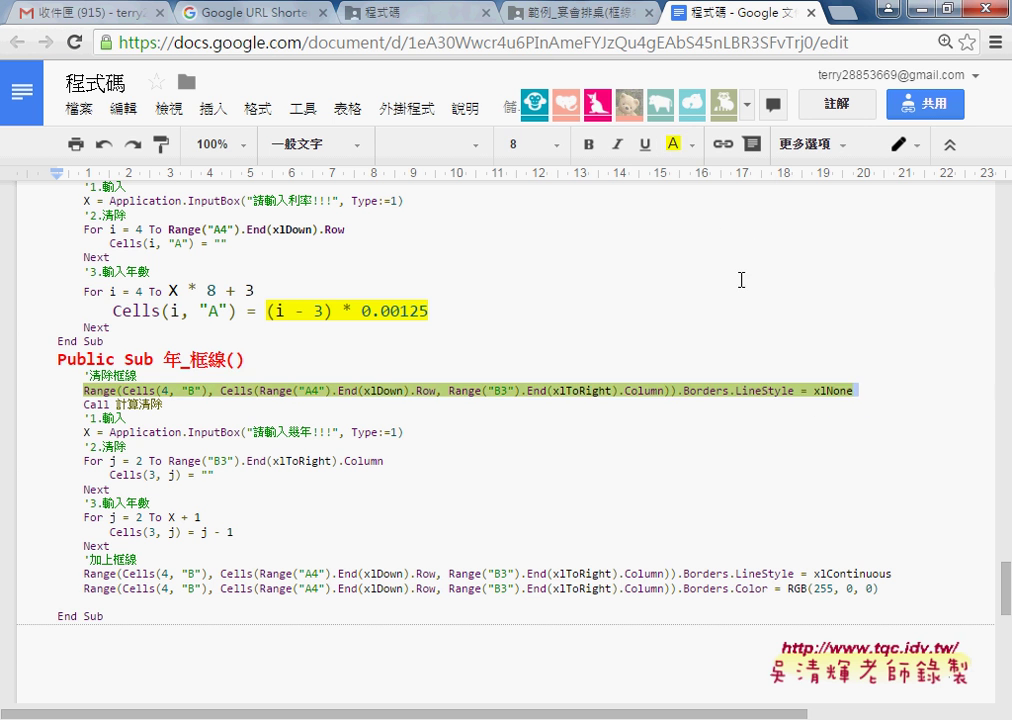
{"action": "left_click", "coordinate": [605, 356]}
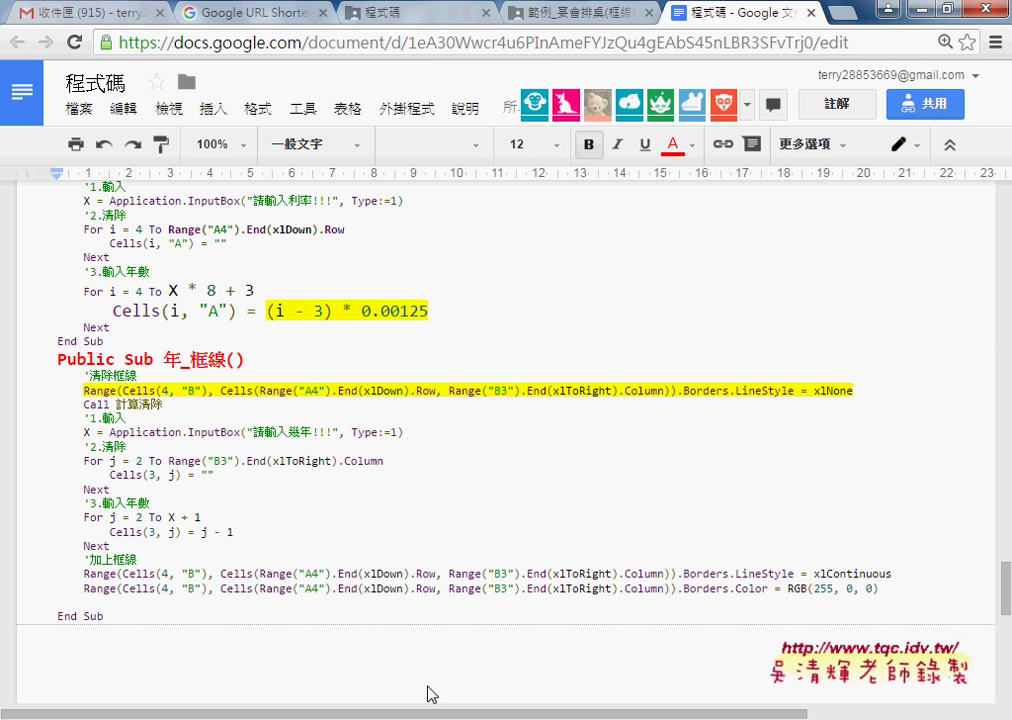
- Switch back to the 宴會排桌VBA_框線 (1).xlsm workbook from the Excel taskbar thumbnail
{"action": "mouse_move", "coordinate": [393, 718]}
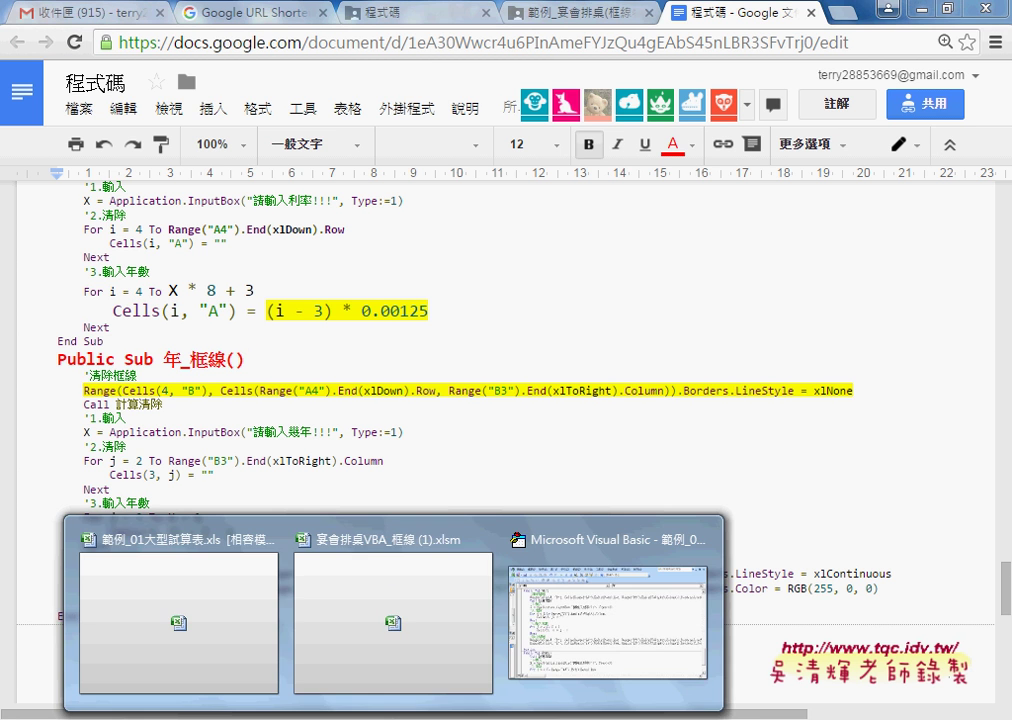
{"action": "left_click", "coordinate": [430, 642]}
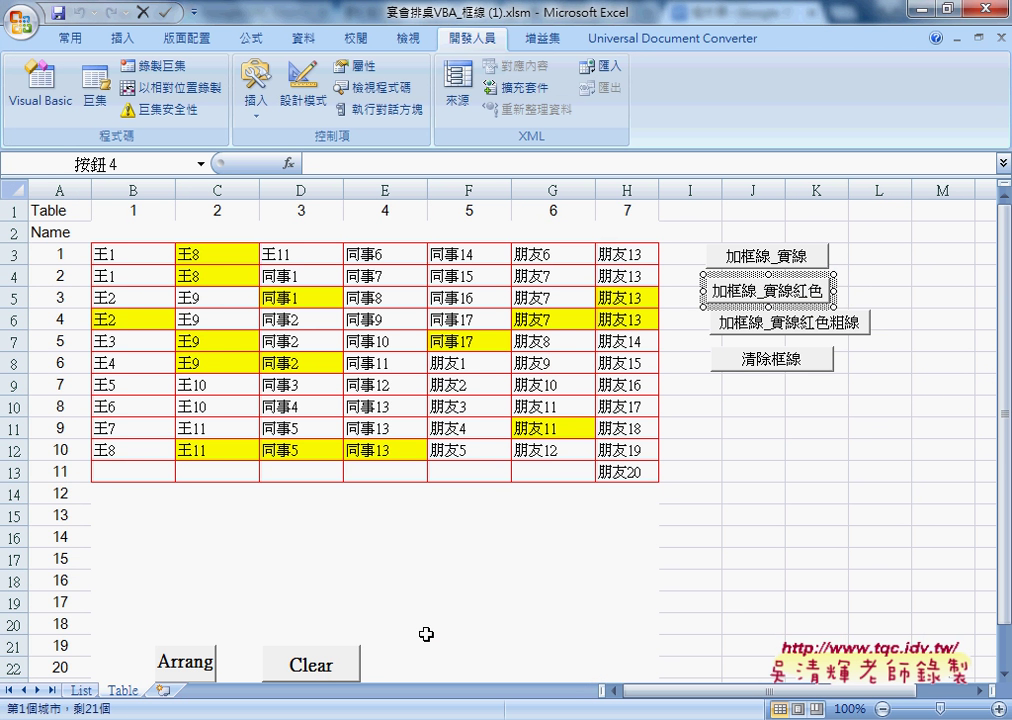